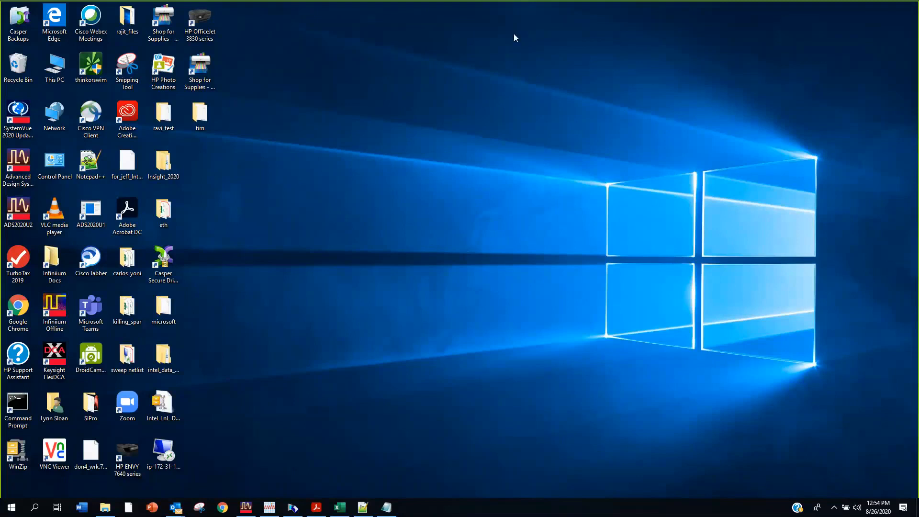
# View the PWL_example.pwl listing in Notepad++ and the ltData schematic of tim_time_fun_lib in Advanced Design System
pyautogui.click(362, 507)
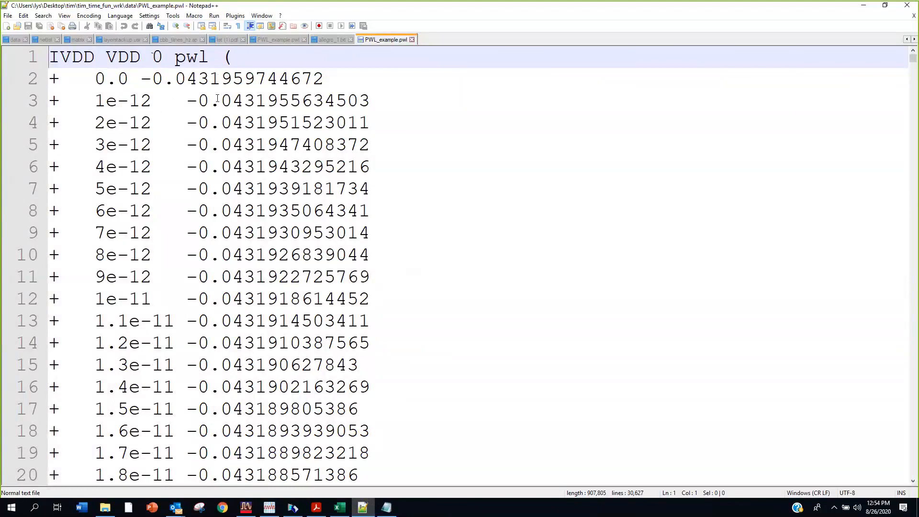
pyautogui.click(914, 5)
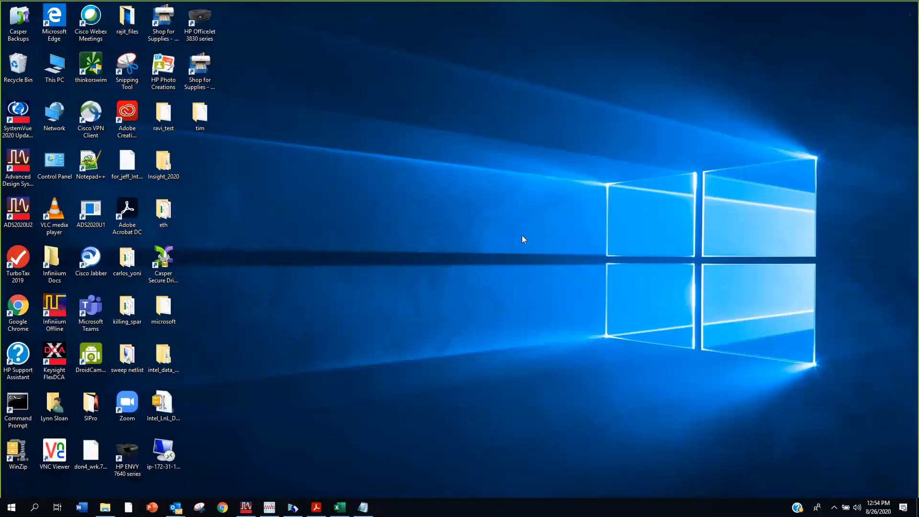
pyautogui.click(247, 507)
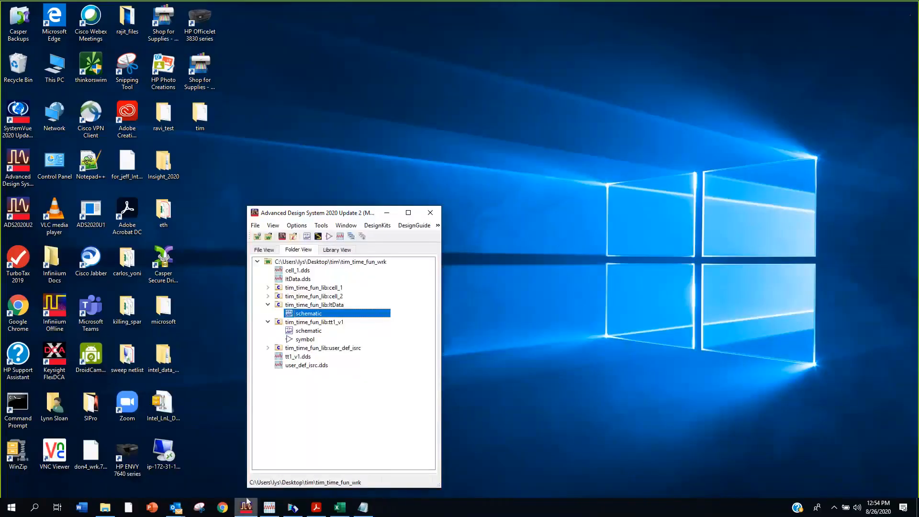
pyautogui.doubleClick(312, 314)
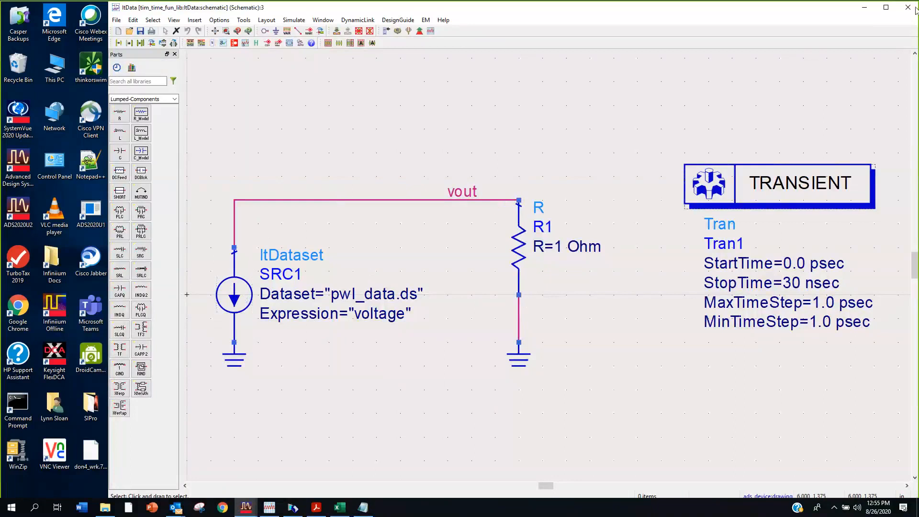
pyautogui.click(865, 7)
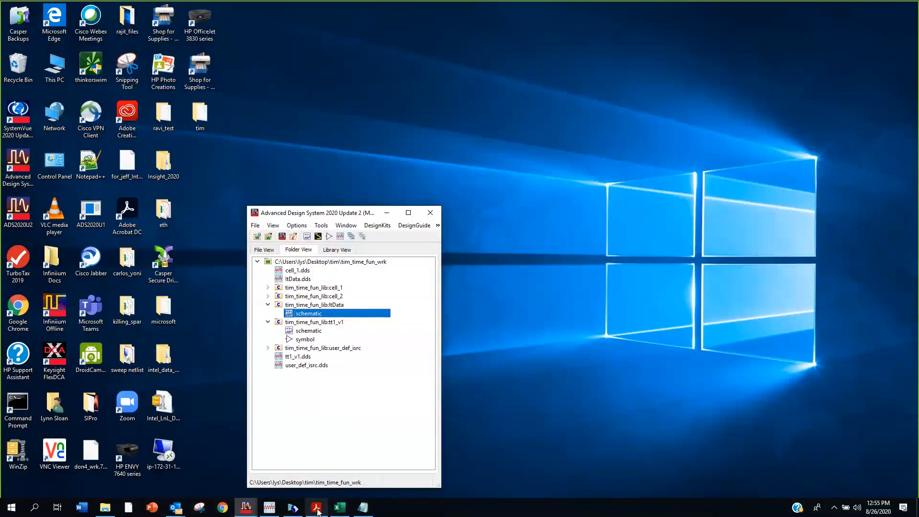
# Switch to the DesignCon 2002 paper in Acrobat Reader and examine the synthesized dynamic current method in Figure 14
pyautogui.moveTo(316, 510)
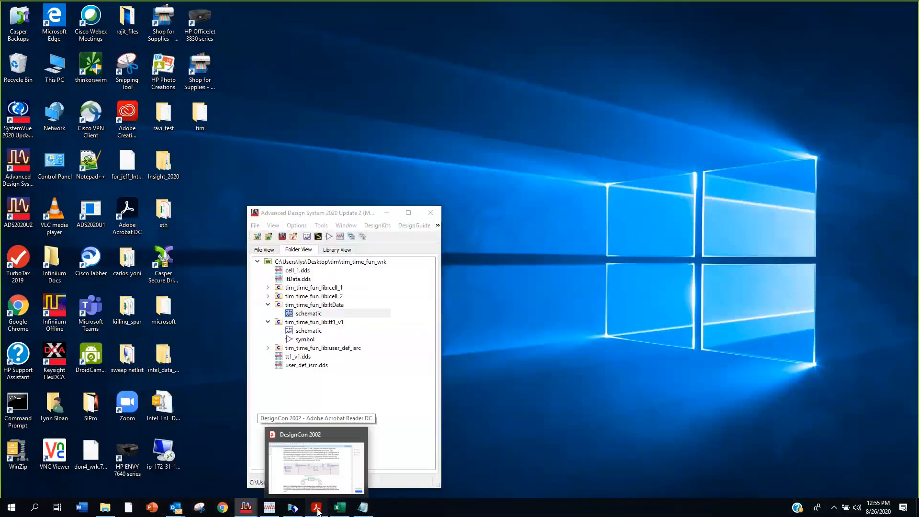
pyautogui.click(316, 508)
pyautogui.scroll(-2, 515, 387)
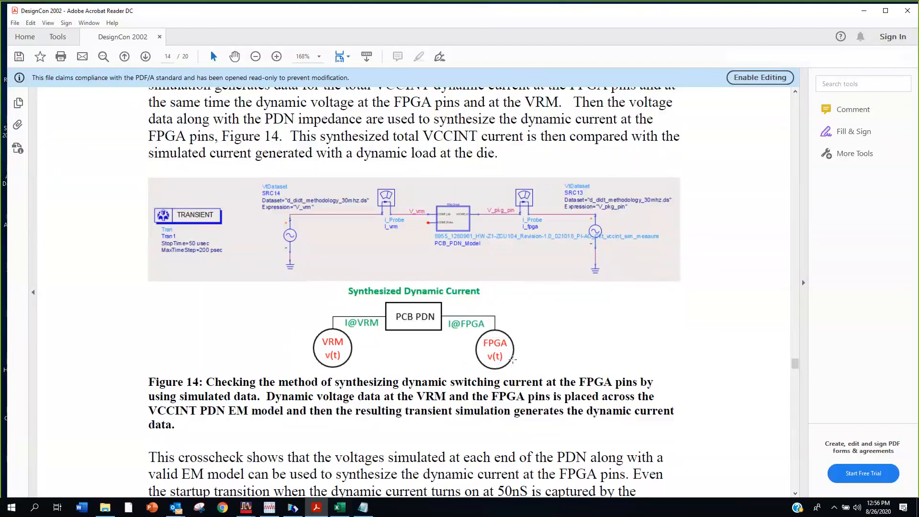
pyautogui.click(866, 12)
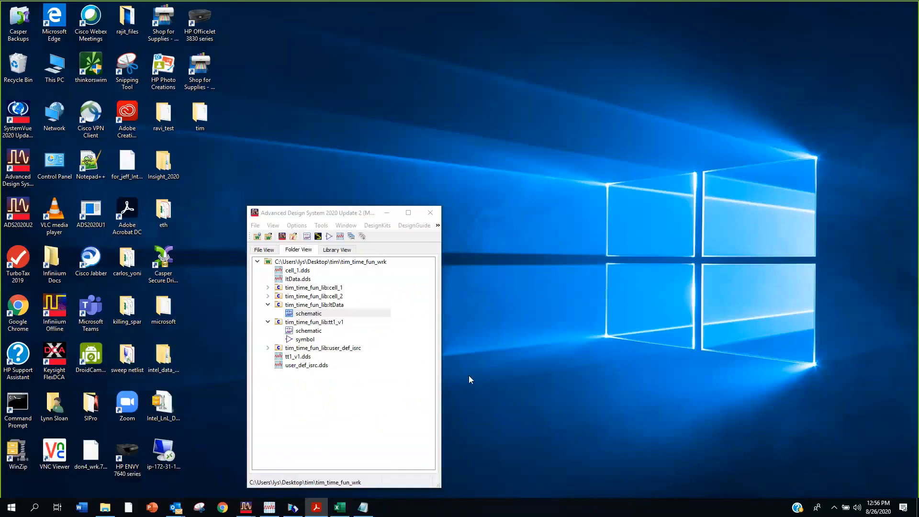
# Read the TIM Format page in ADS Help through its example .tim file, and view allegro_1.txt in Notepad for comparison
pyautogui.moveTo(294, 509)
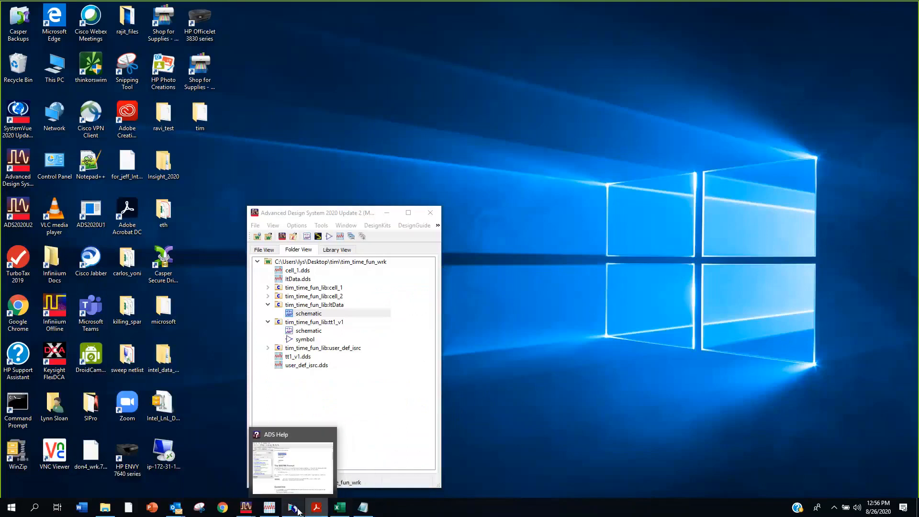
pyautogui.click(298, 511)
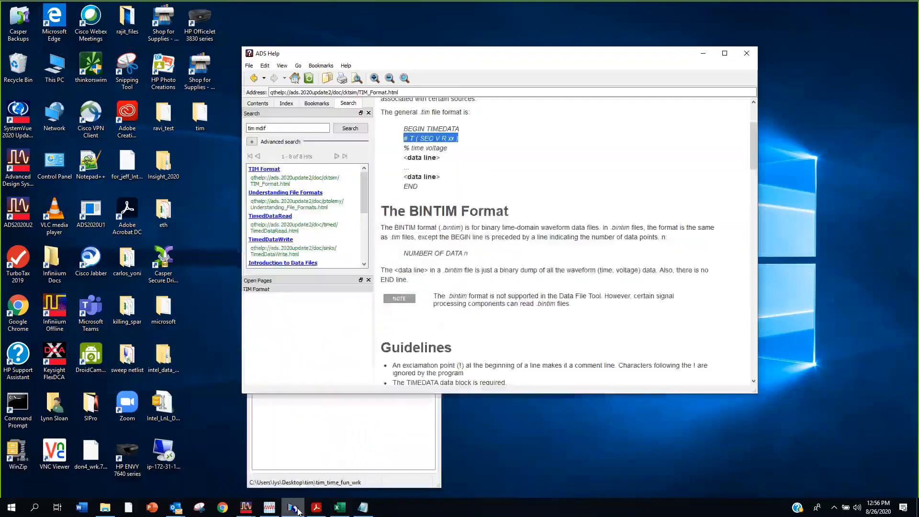
pyautogui.scroll(2, 478, 177)
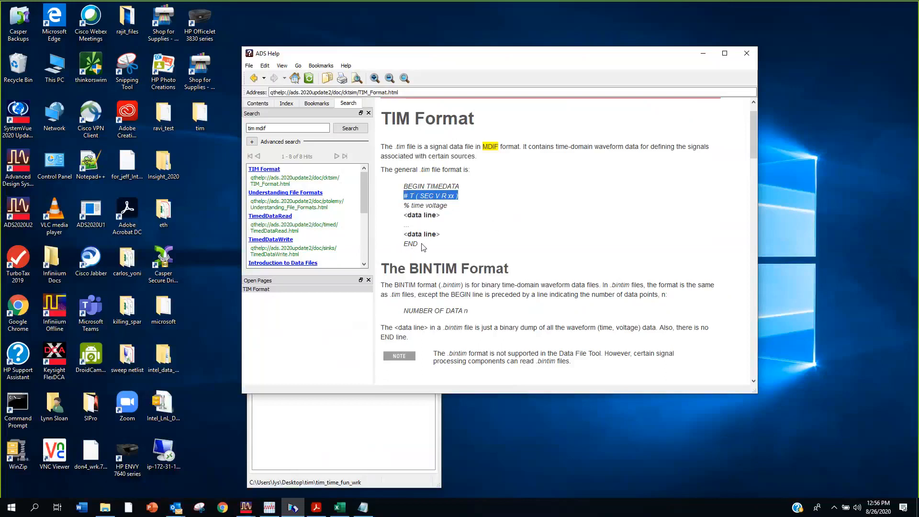
pyautogui.scroll(-10, 423, 247)
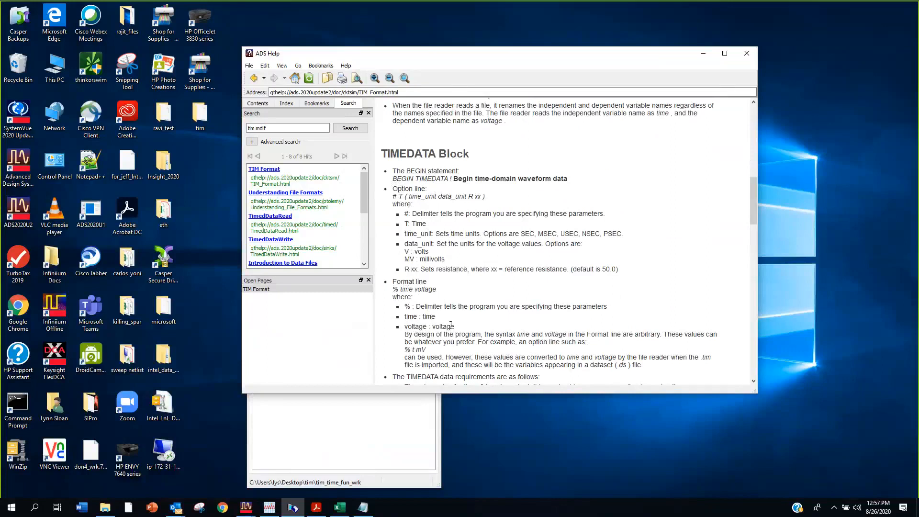
pyautogui.scroll(-4, 444, 354)
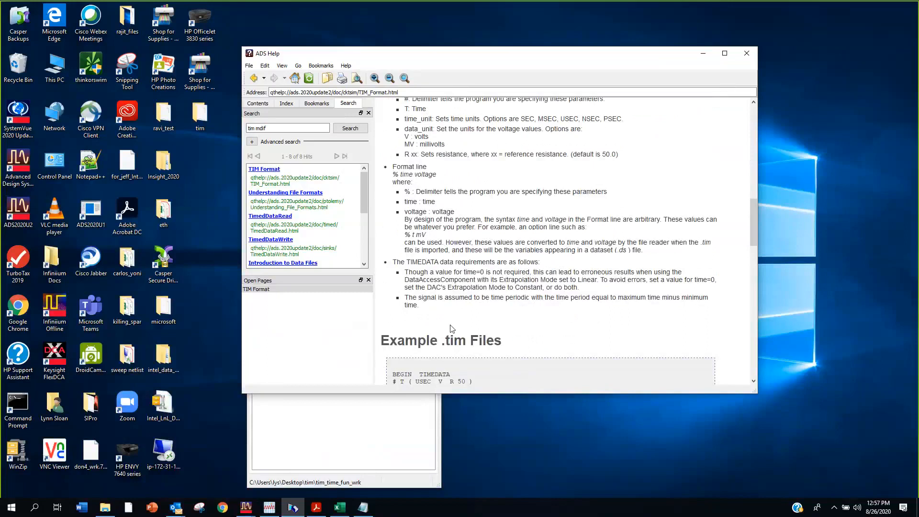
pyautogui.scroll(-6, 450, 329)
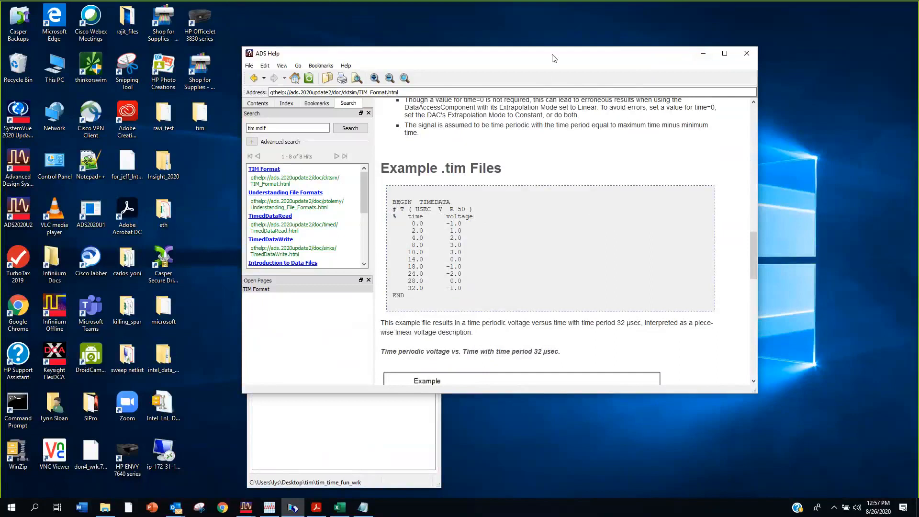
pyautogui.click(704, 56)
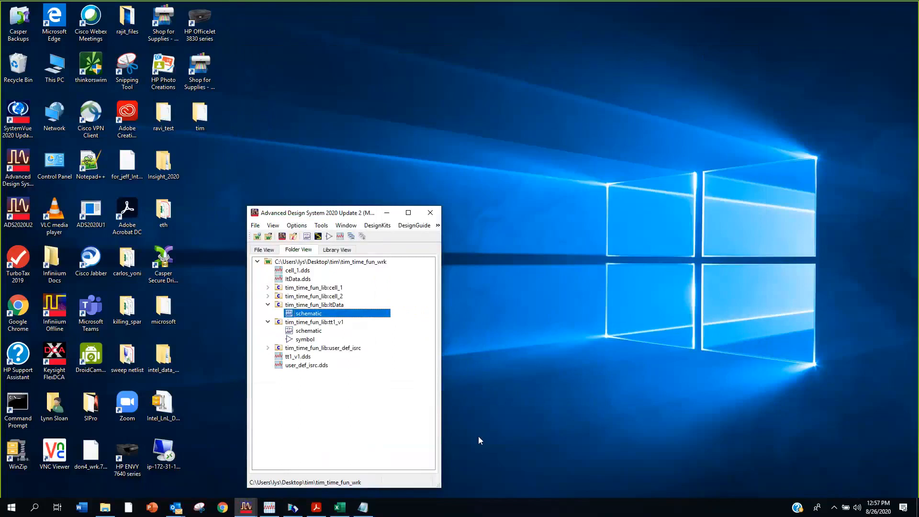
pyautogui.click(365, 510)
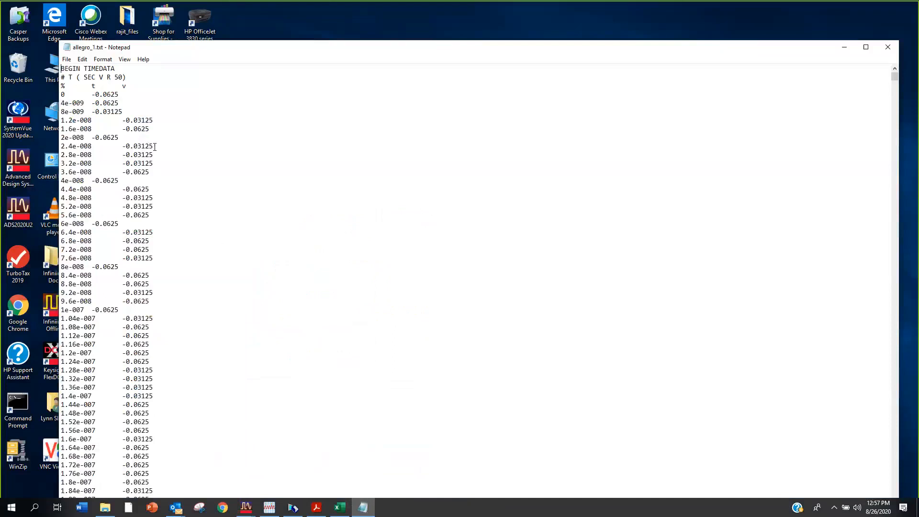
pyautogui.click(844, 47)
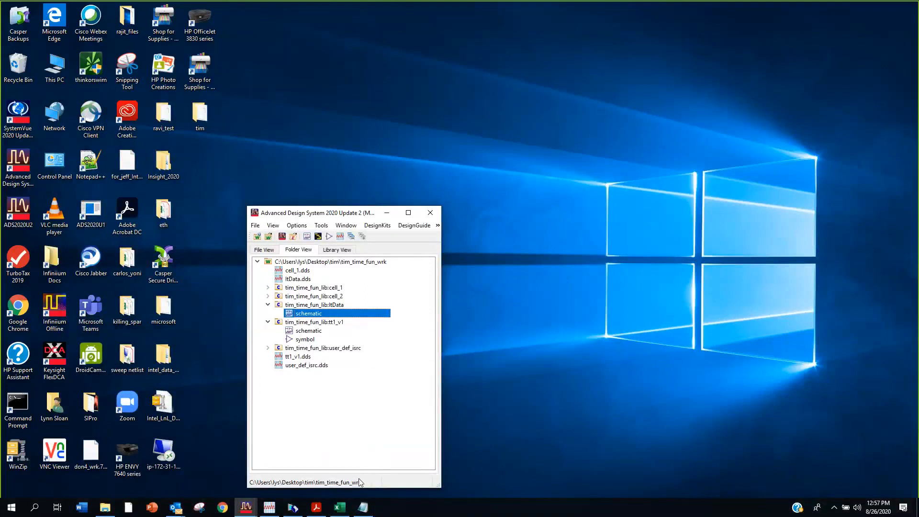
# Switch to Excel and import PWL_example.pwl as delimited text, using tab and space delimiters and treating consecutive delimiters as one
pyautogui.click(340, 508)
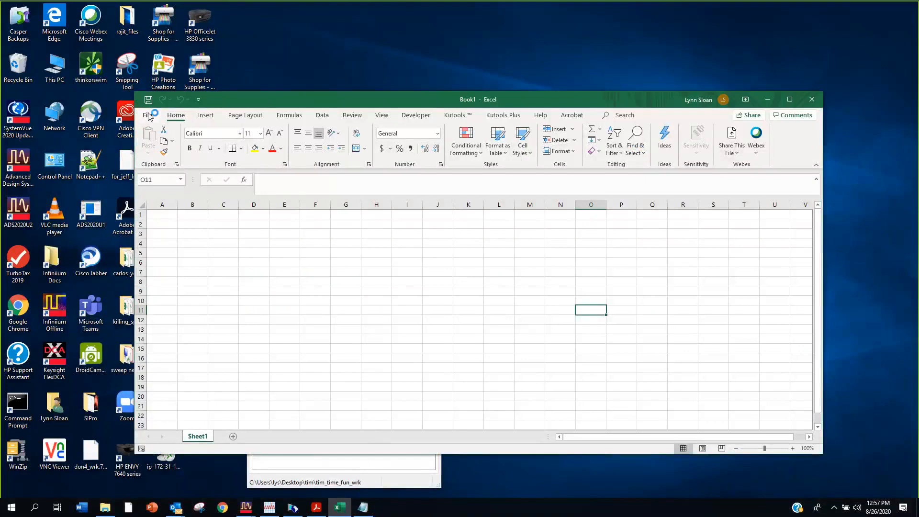
pyautogui.click(147, 115)
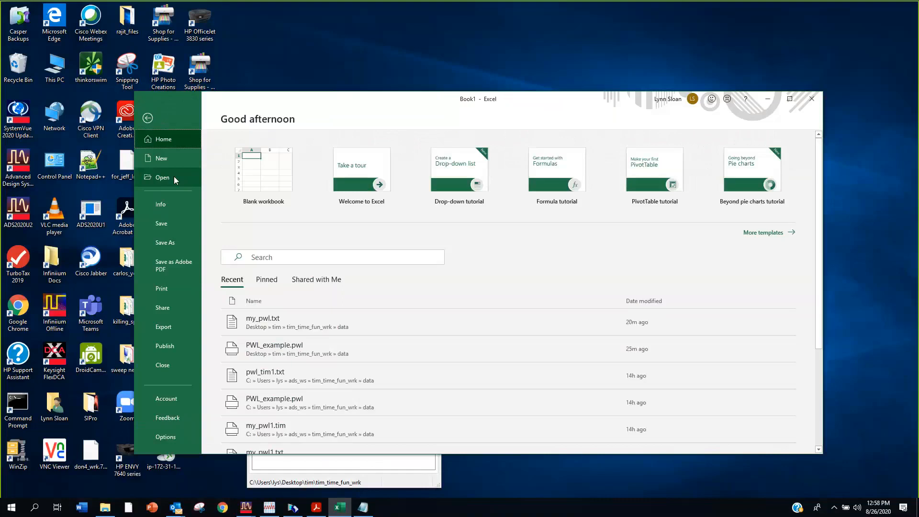
pyautogui.click(305, 354)
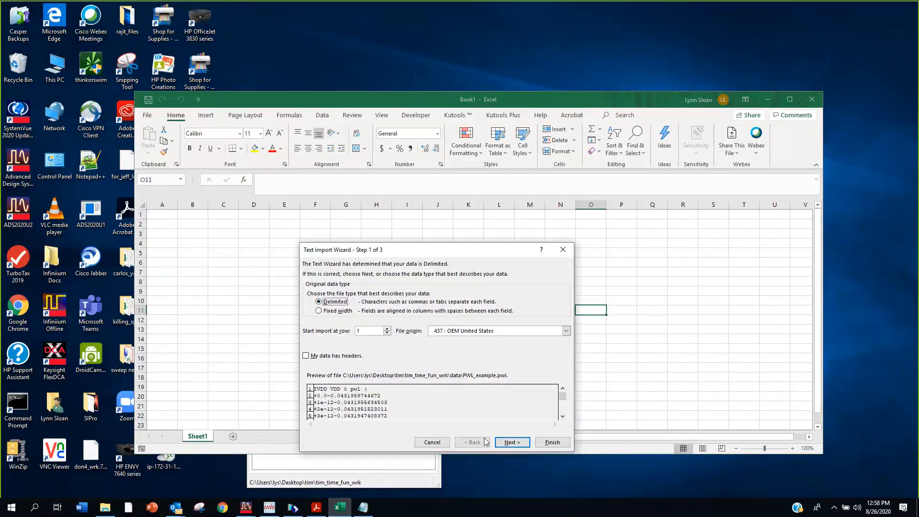
pyautogui.click(511, 444)
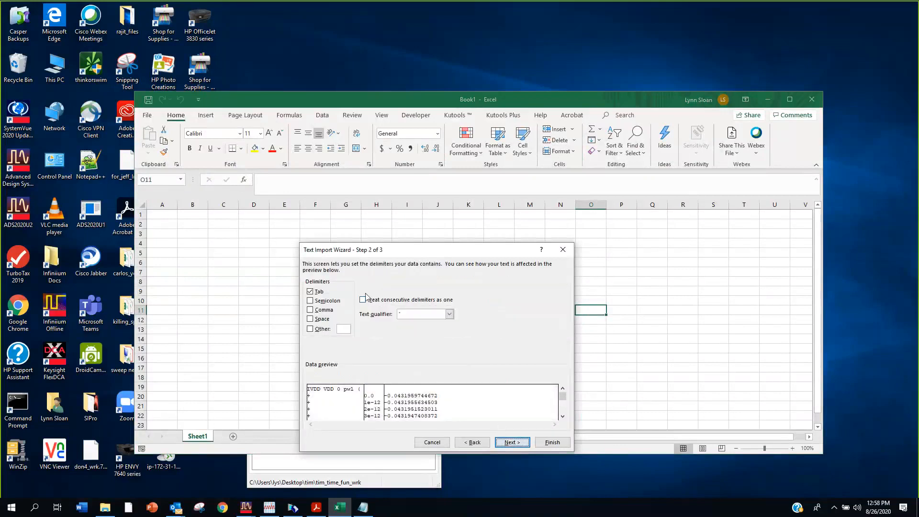
pyautogui.click(310, 319)
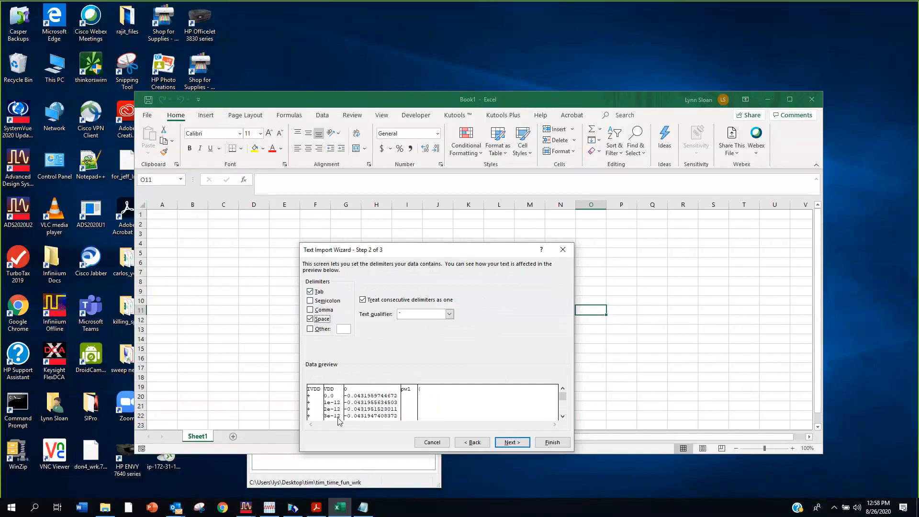
pyautogui.click(553, 443)
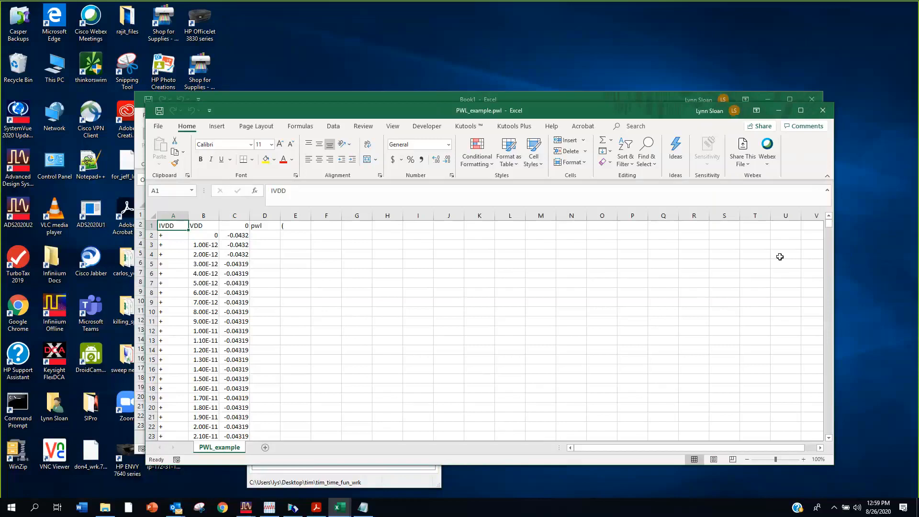
# Format the time values in cells B2 to B30625 as Scientific with 4 decimal places
pyautogui.moveTo(829, 224); pyautogui.dragTo(833, 450)
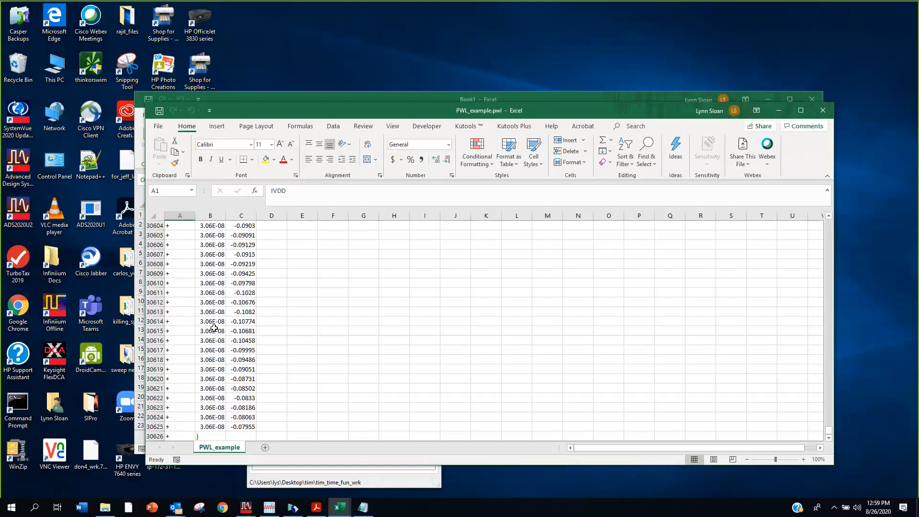
pyautogui.scroll(20, 212, 299)
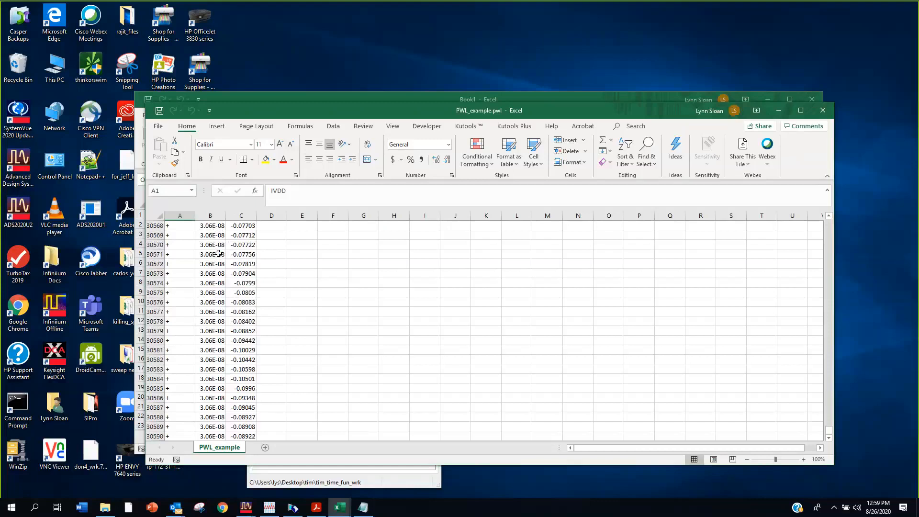
pyautogui.scroll(20, 218, 247)
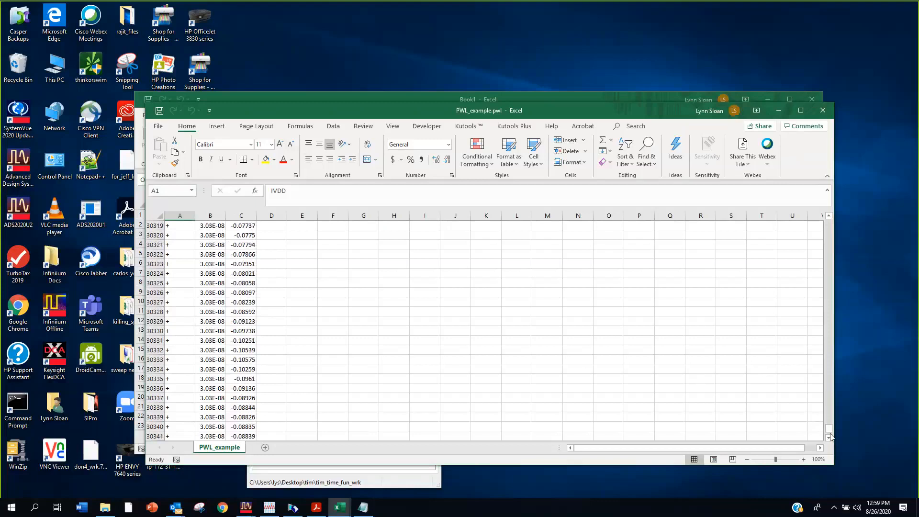
pyautogui.moveTo(831, 432); pyautogui.dragTo(829, 218)
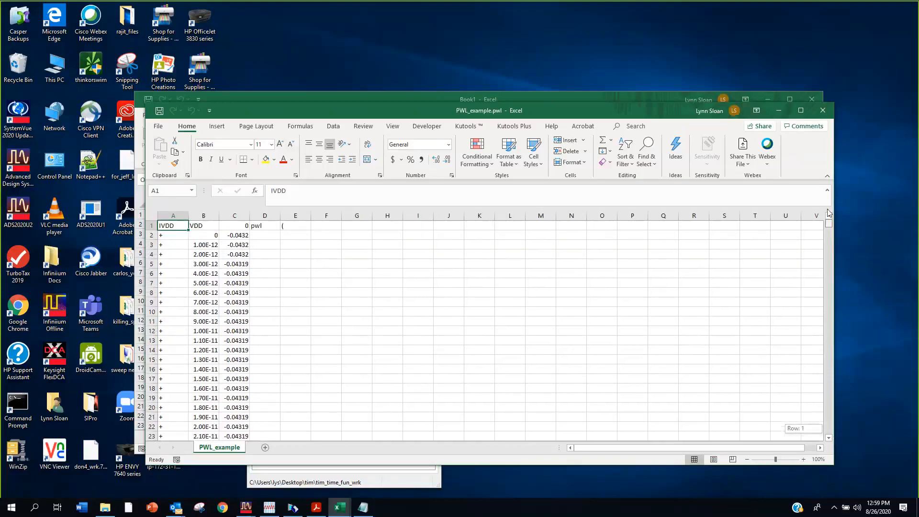
pyautogui.click(211, 235)
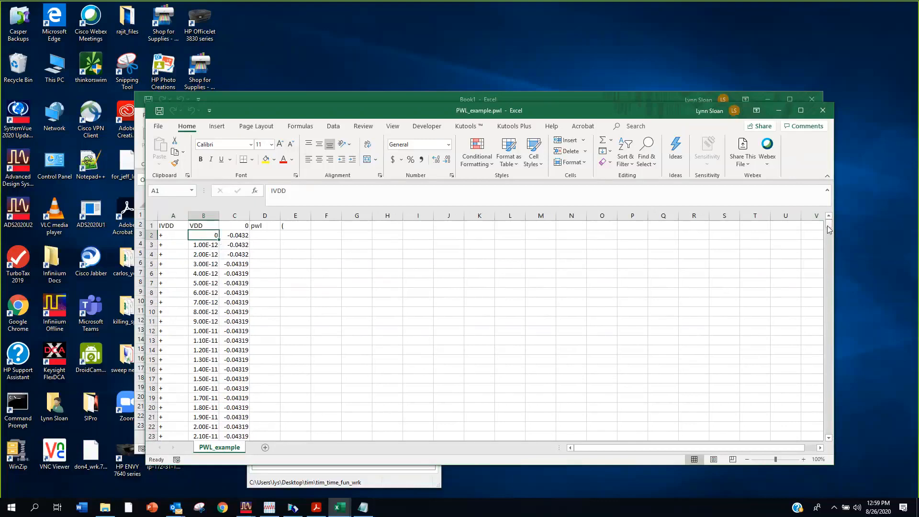
pyautogui.moveTo(830, 229); pyautogui.dragTo(833, 433)
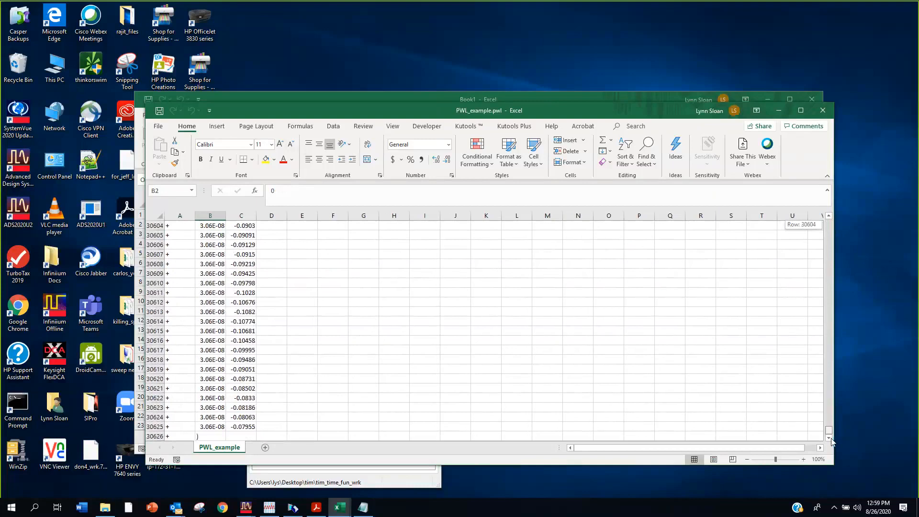
pyautogui.keyDown('shift'); pyautogui.click(219, 427); pyautogui.keyUp('shift')
pyautogui.rightClick(207, 242)
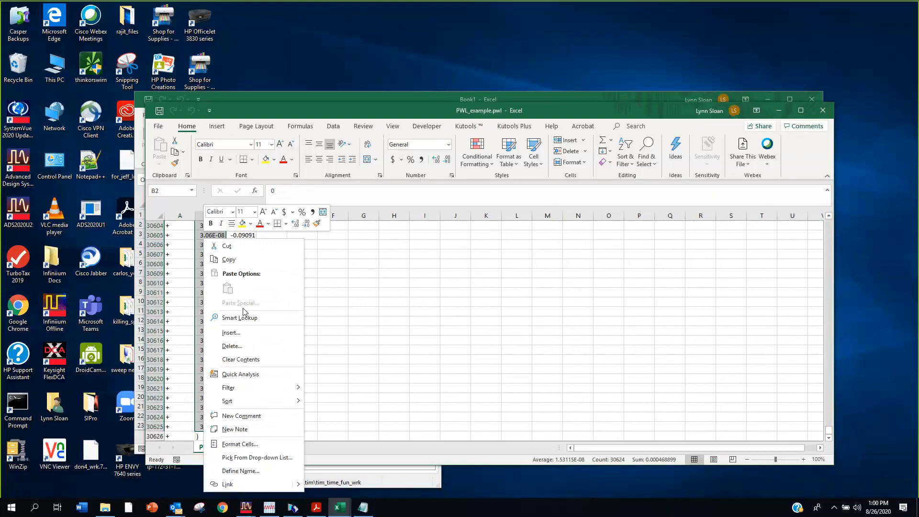
pyautogui.click(257, 444)
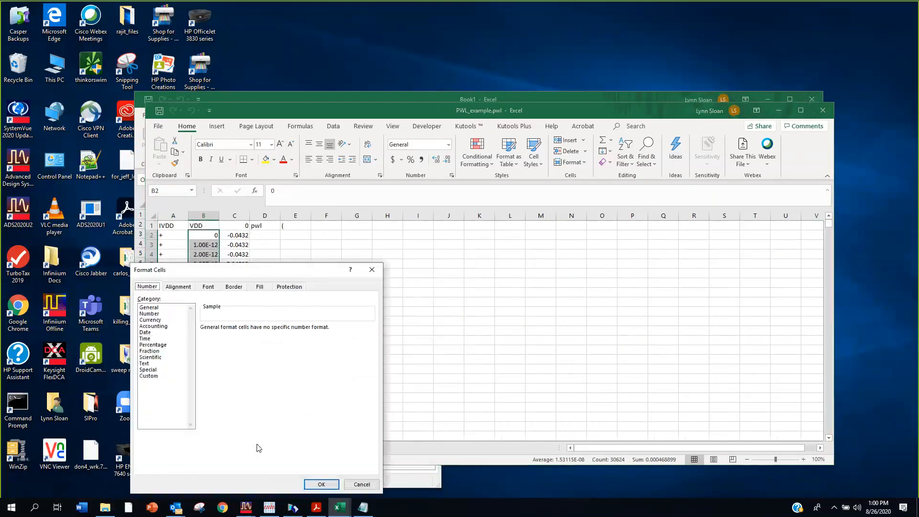
pyautogui.click(157, 358)
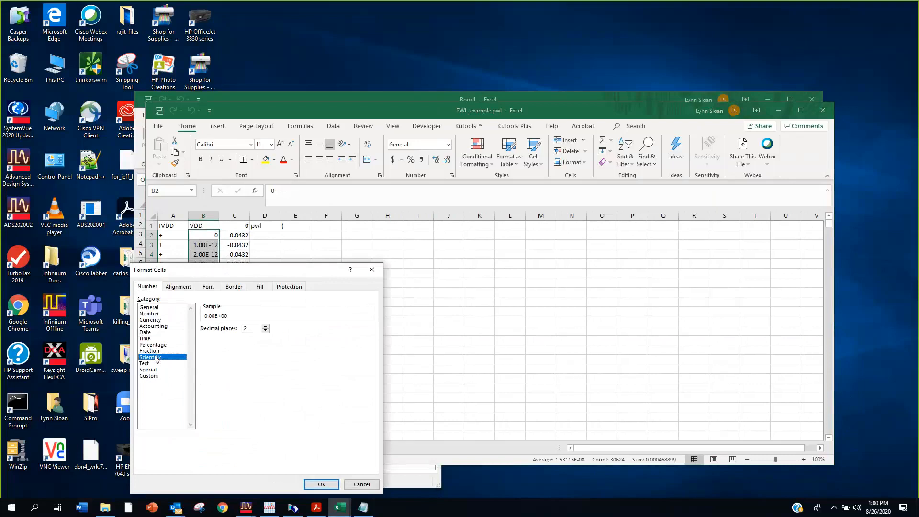
pyautogui.doubleClick(242, 330)
pyautogui.write('4')
pyautogui.click(329, 487)
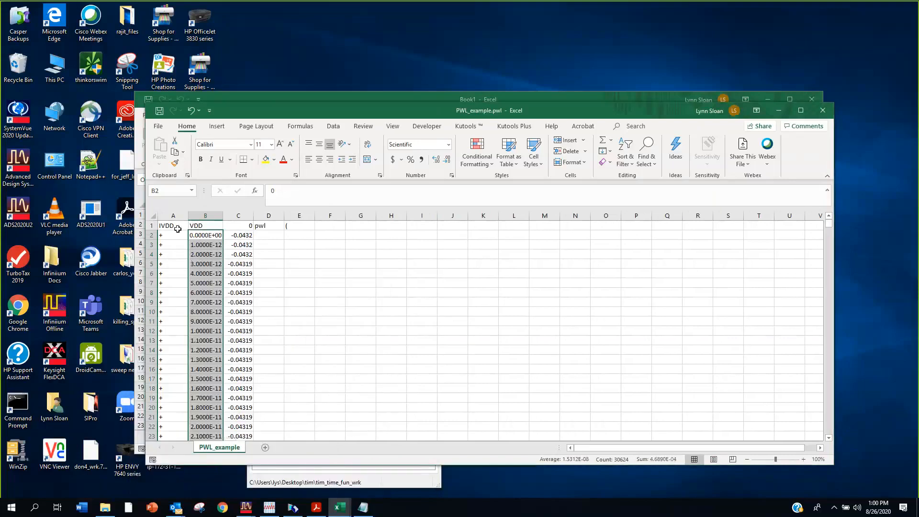
pyautogui.moveTo(831, 226); pyautogui.dragTo(154, 398)
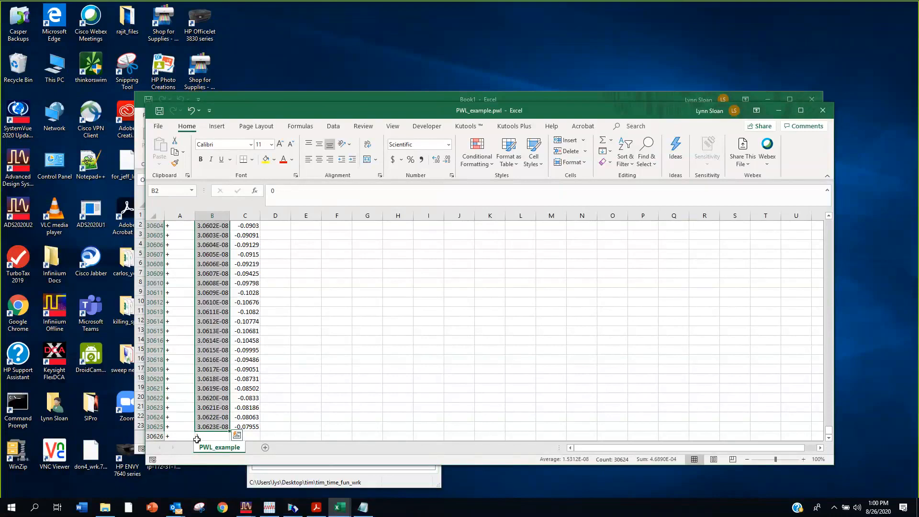
pyautogui.moveTo(829, 431); pyautogui.dragTo(677, 340)
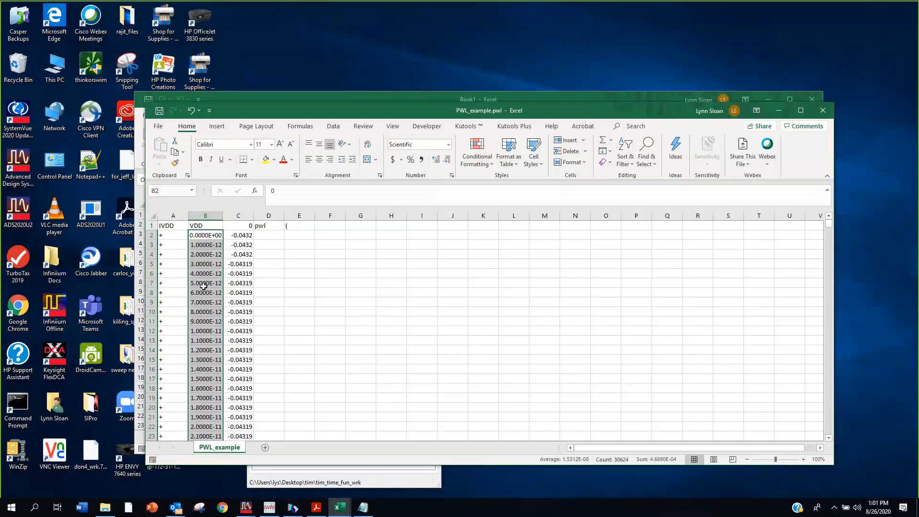
# Delete column A, which holds IVDD and the plus signs
pyautogui.click(172, 236)
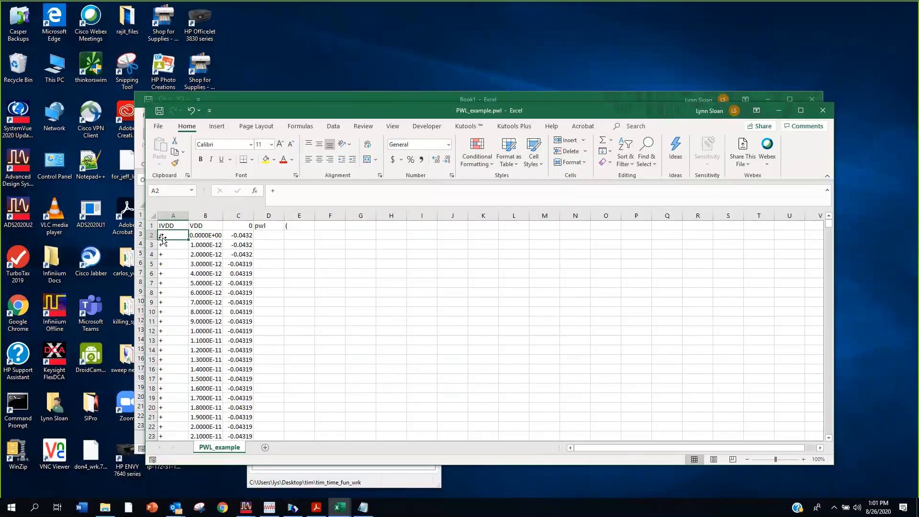
pyautogui.click(172, 216)
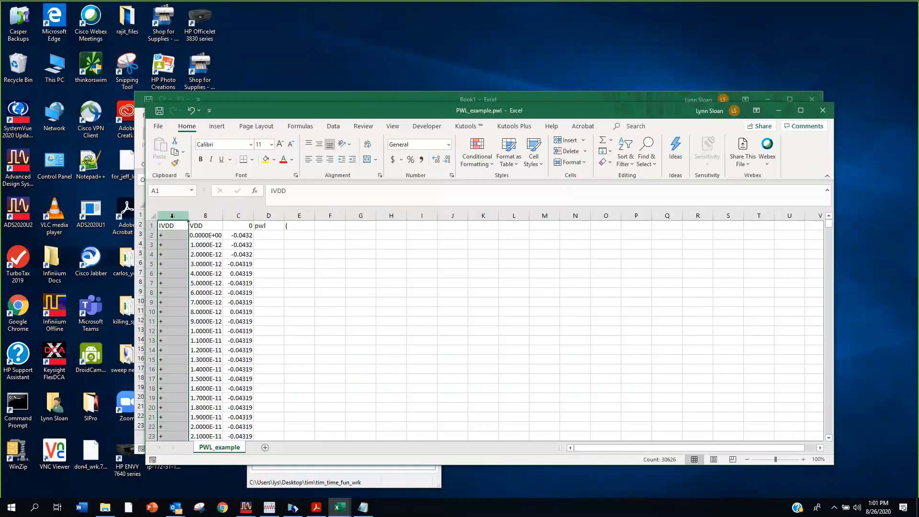
pyautogui.rightClick(172, 216)
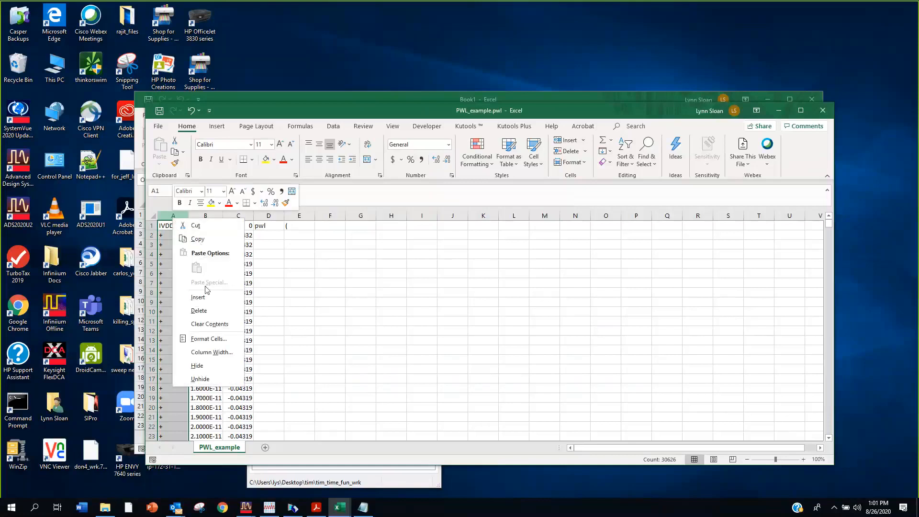
pyautogui.click(198, 311)
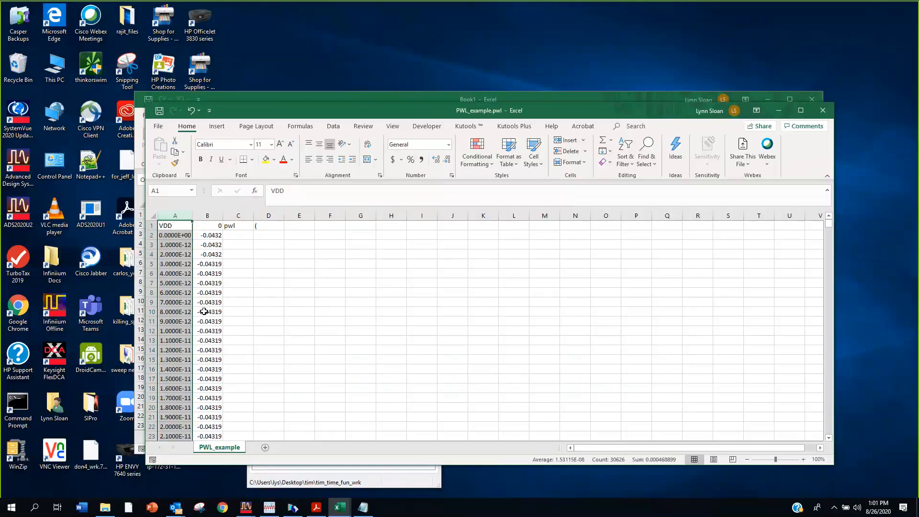
# Insert a row above the data with BEGIN in A1 and TIMEDATA in B1, and widen the columns to fit their contents
pyautogui.click(179, 225)
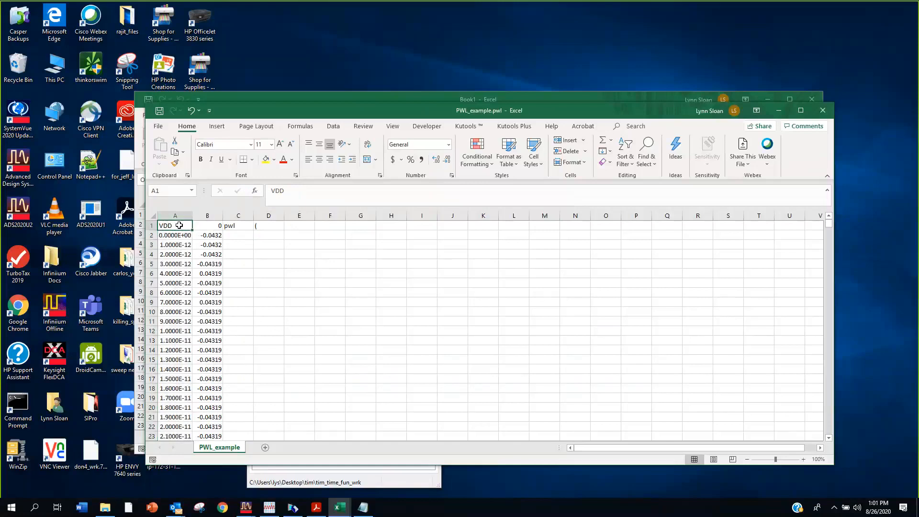
pyautogui.rightClick(152, 226)
pyautogui.click(192, 307)
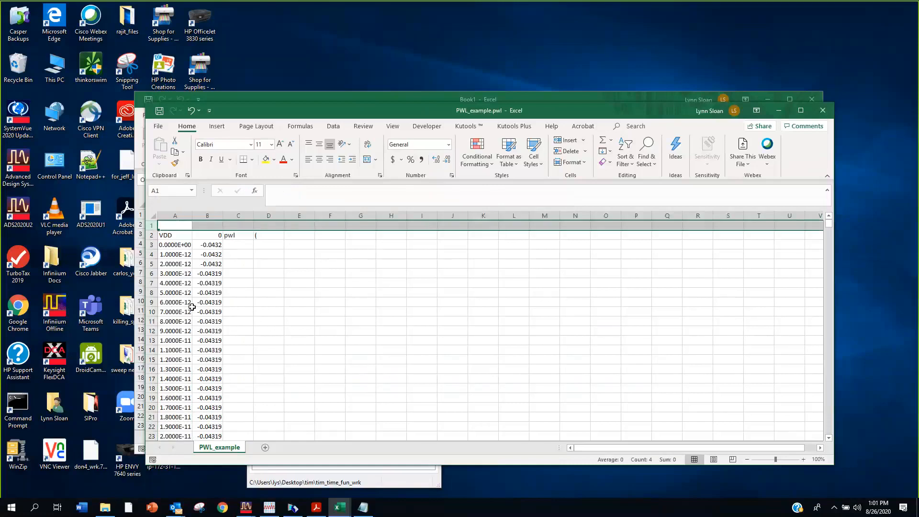
pyautogui.click(169, 226)
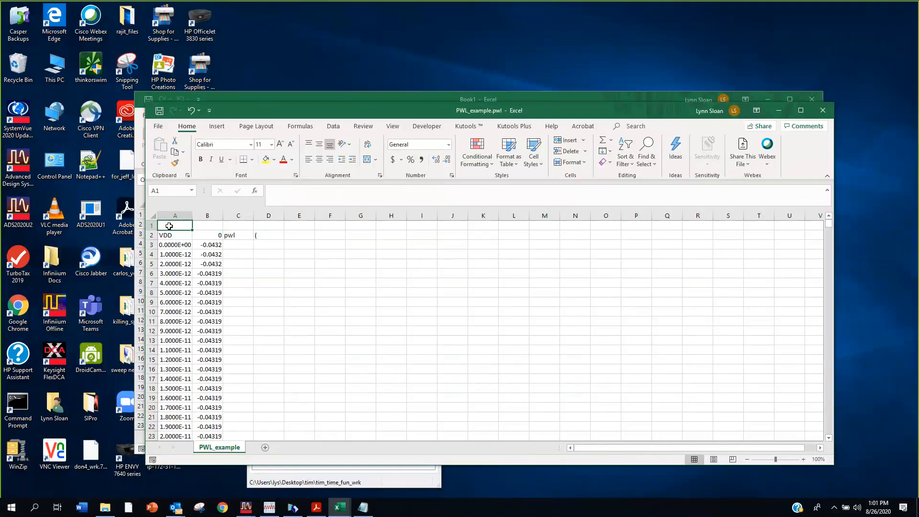
pyautogui.write('BEG')
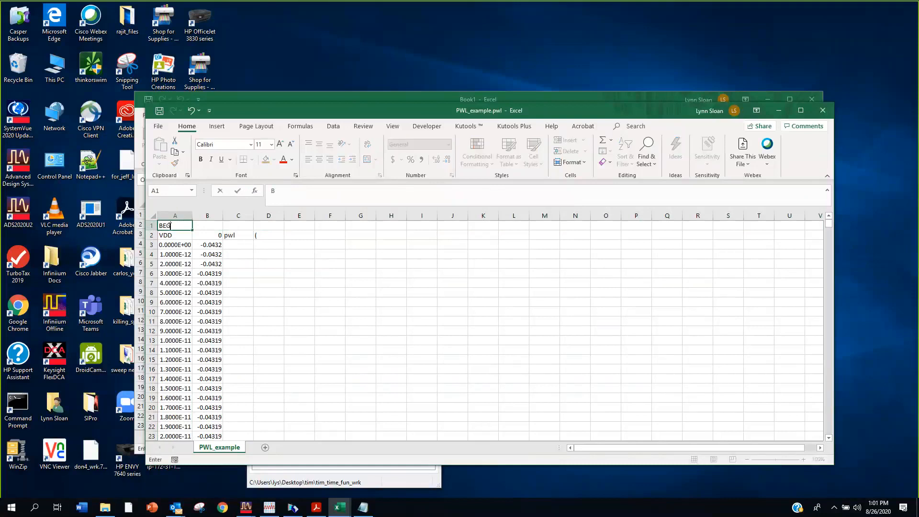
pyautogui.write('IN')
pyautogui.click(213, 227)
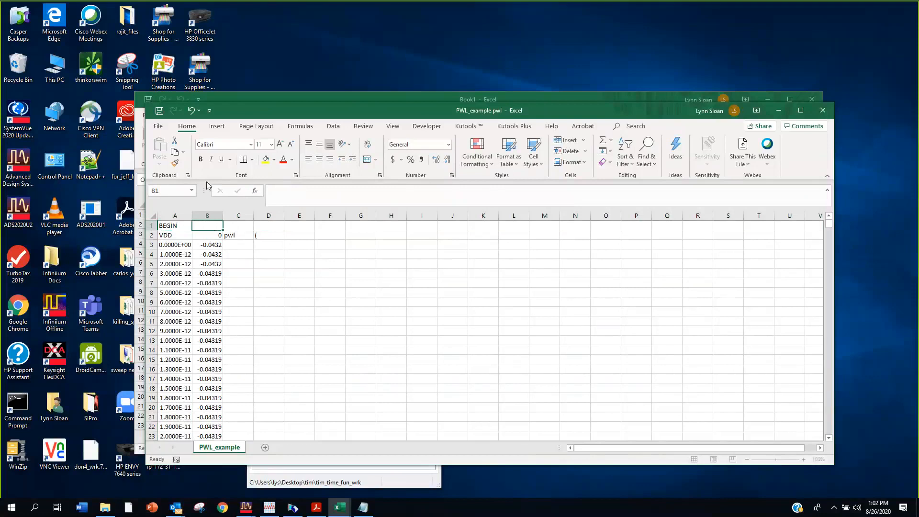
pyautogui.write('TIMEDATA')
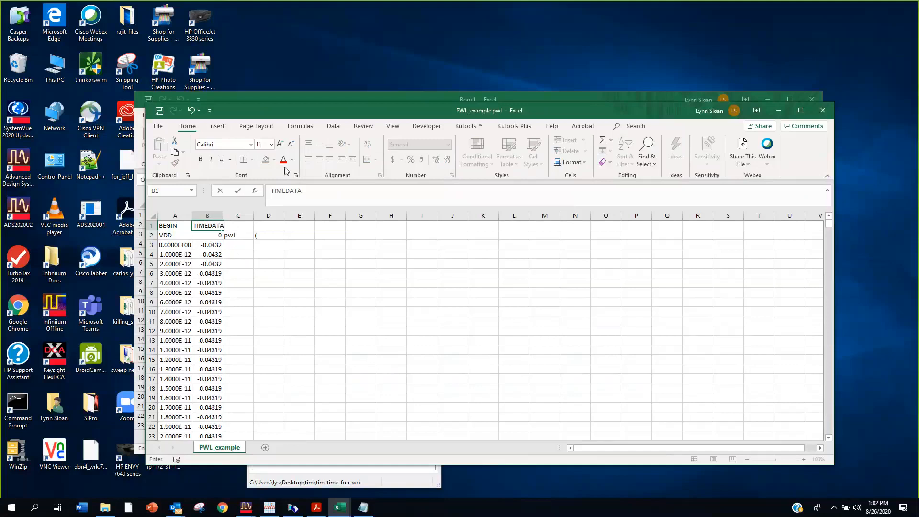
pyautogui.click(287, 234)
pyautogui.moveTo(223, 218); pyautogui.dragTo(198, 216)
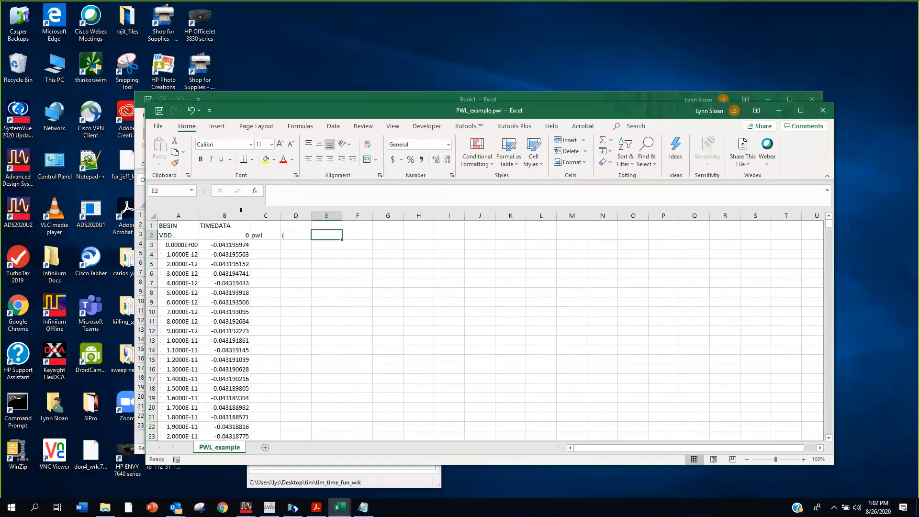
# Replace the VDD and 0 entries in A2 and B2 with the headers "% time" and "current"
pyautogui.click(172, 235)
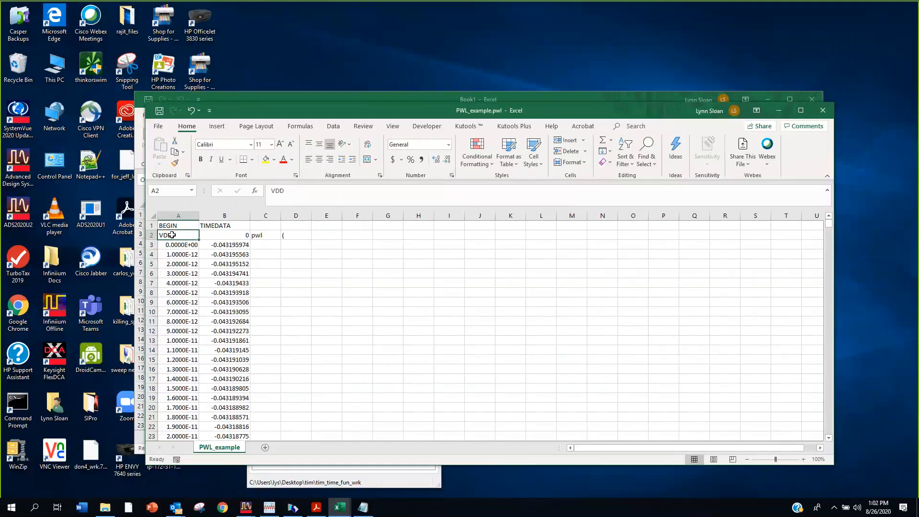
pyautogui.write('%')
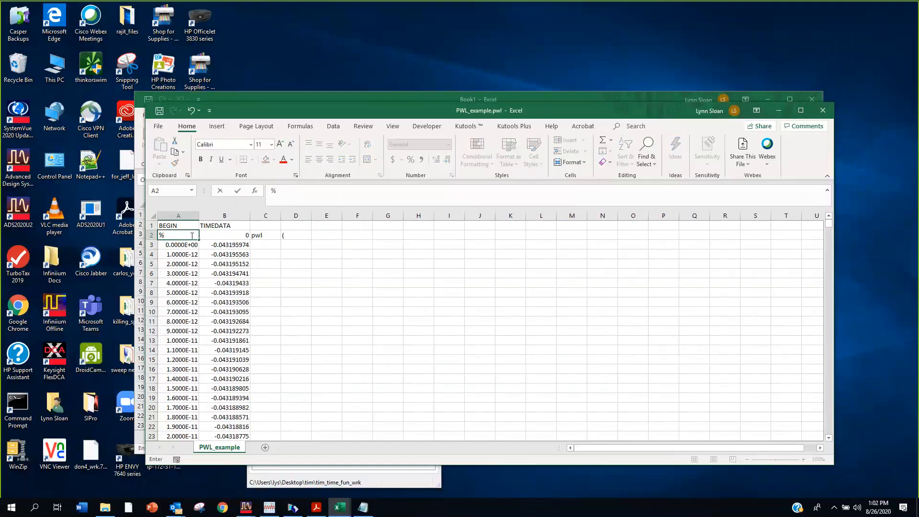
pyautogui.write(' time')
pyautogui.click(223, 236)
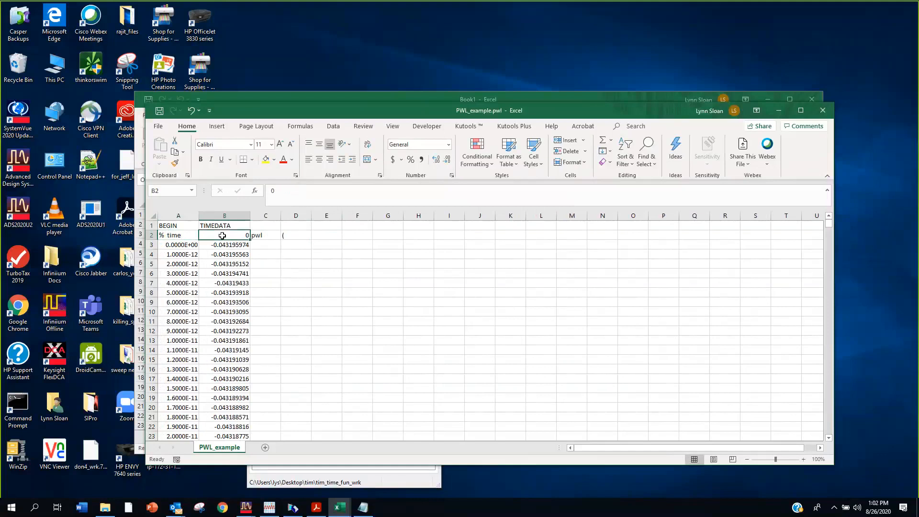
pyautogui.press('BackSpace')
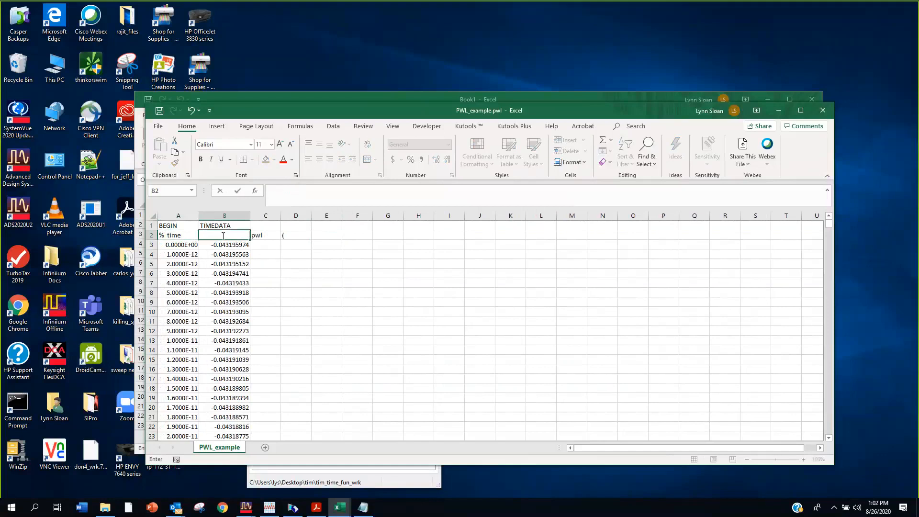
pyautogui.write('Current')
# Clear the leftover pwl and opening parenthesis from cells C2 and D2
pyautogui.click(268, 234)
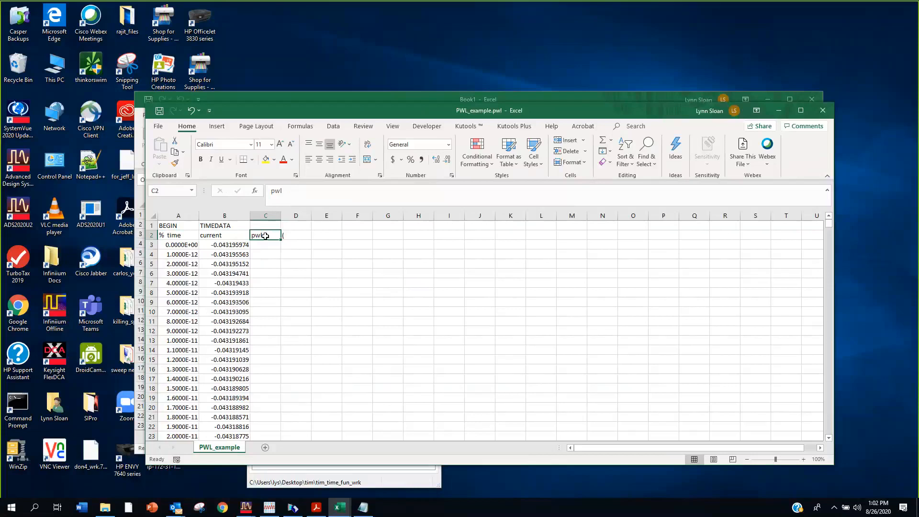
pyautogui.doubleClick(265, 236)
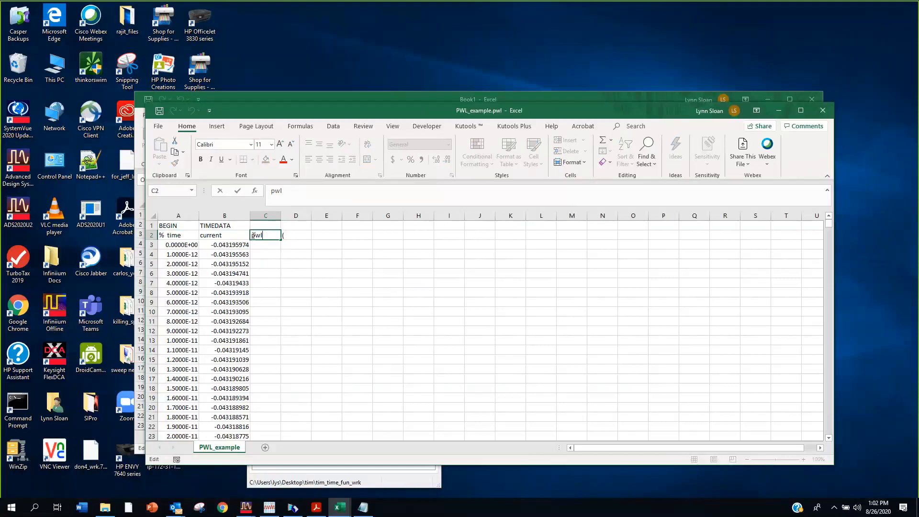
pyautogui.press('Escape')
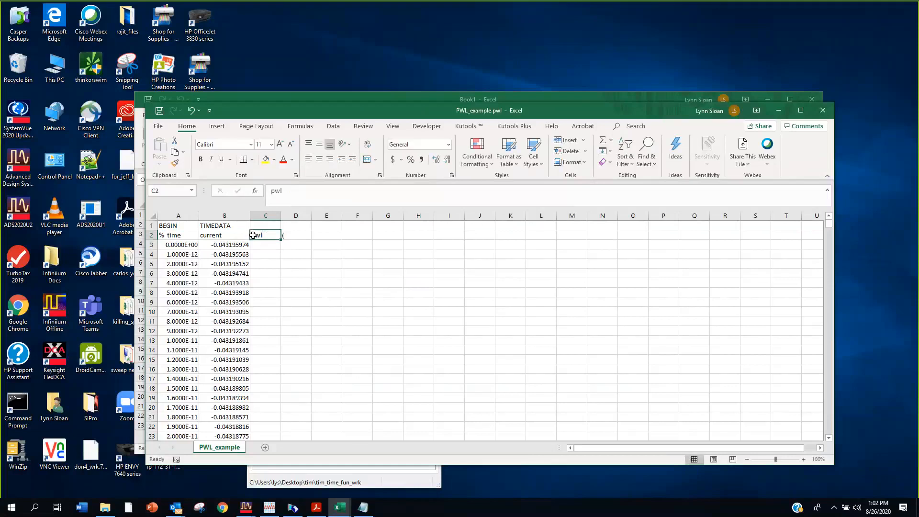
pyautogui.moveTo(253, 237); pyautogui.dragTo(298, 236)
pyautogui.rightClick(297, 236)
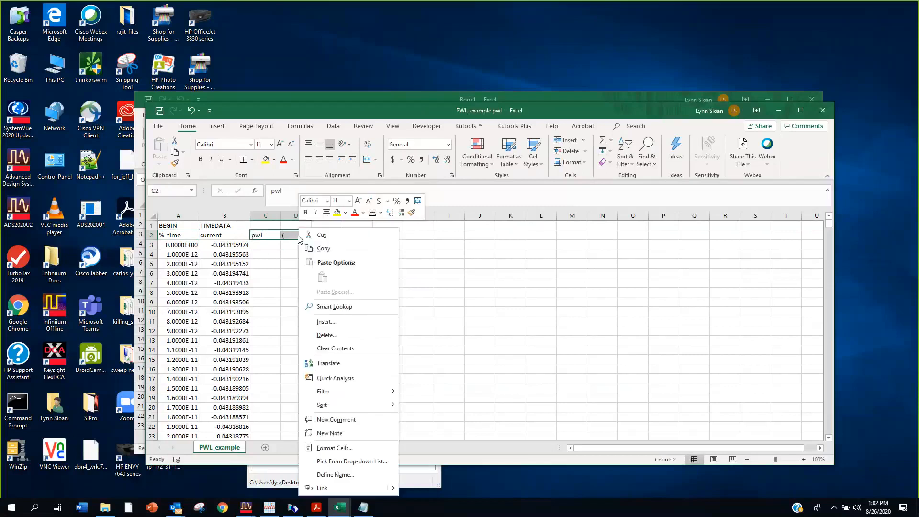
pyautogui.click(344, 349)
pyautogui.click(329, 329)
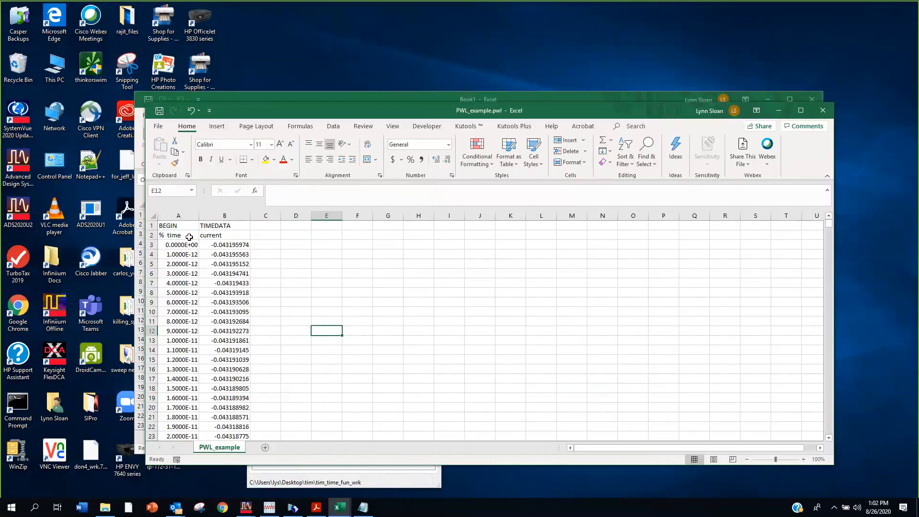
# Replace the closing parenthesis in cell A30627, below the last data row, with END
pyautogui.scroll(-9, 281, 324)
pyautogui.scroll(-20, 281, 324)
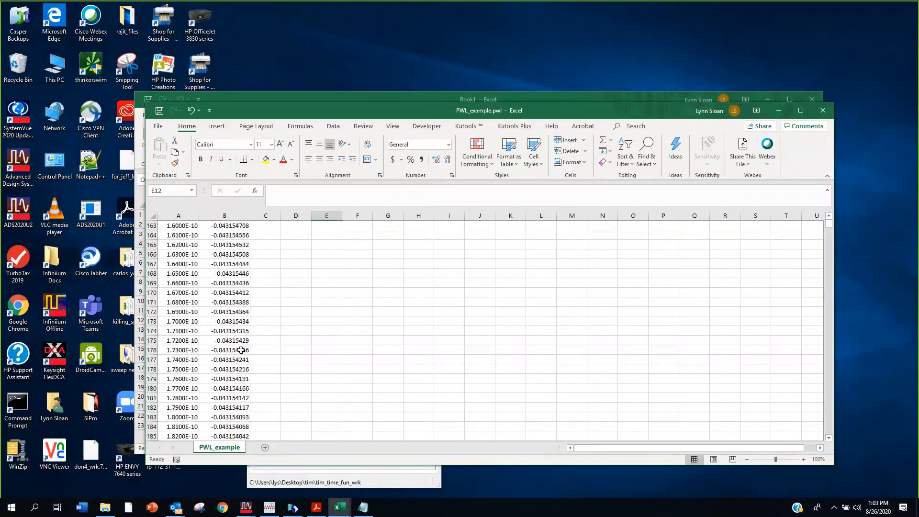
pyautogui.scroll(-10, 240, 350)
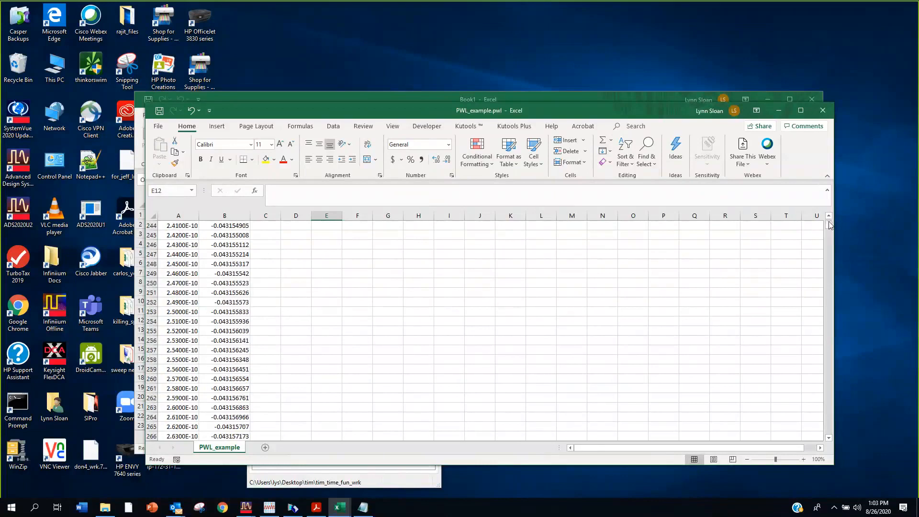
pyautogui.moveTo(831, 229); pyautogui.dragTo(833, 449)
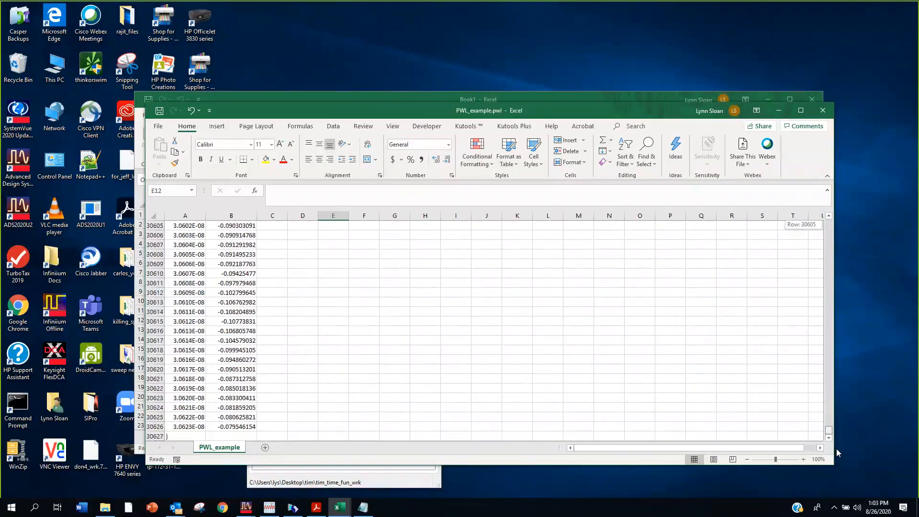
pyautogui.click(171, 437)
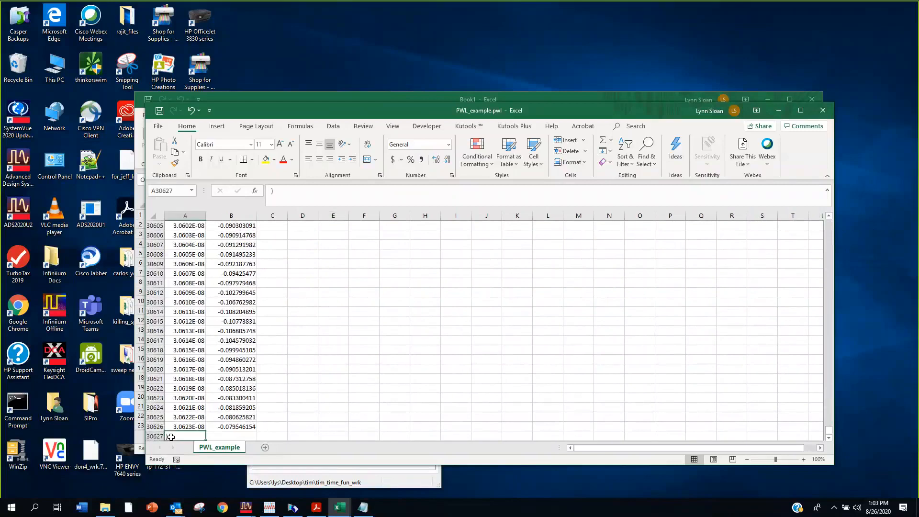
pyautogui.press('BackSpace')
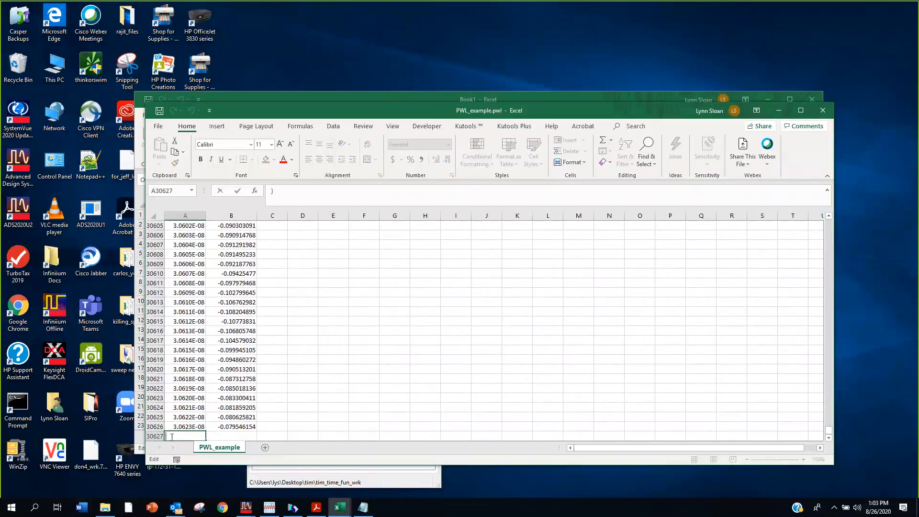
pyautogui.write('END')
pyautogui.moveTo(830, 430); pyautogui.dragTo(834, 220)
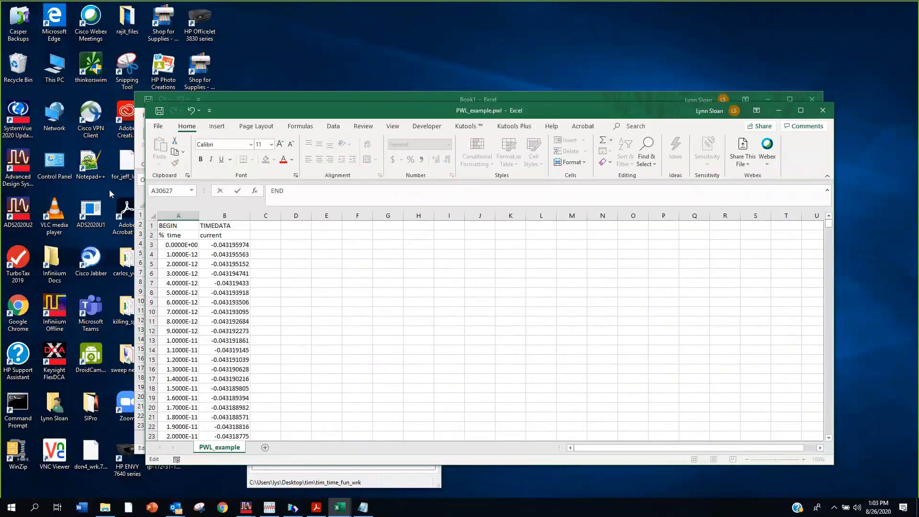
# Save the sheet as tab-delimited text named PWL_example.pwl in the tim_time_fun_wrk data folder
pyautogui.click(159, 127)
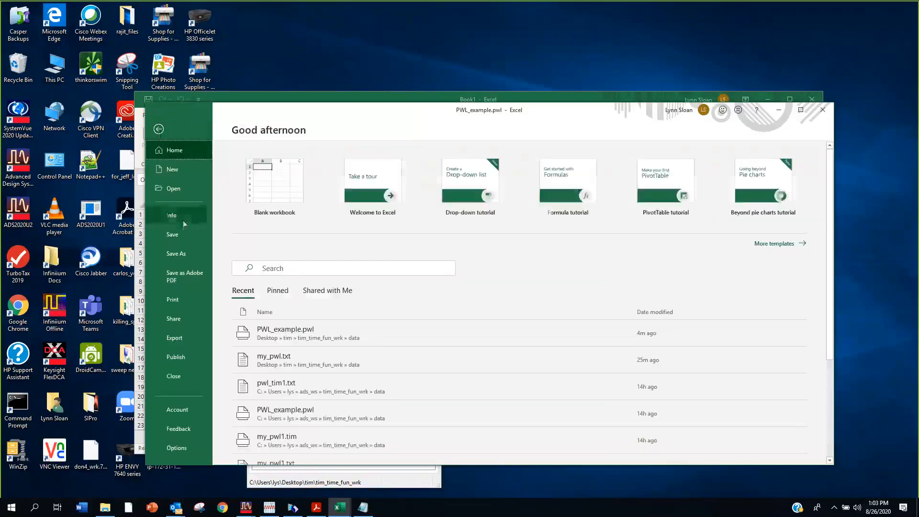
pyautogui.click(176, 260)
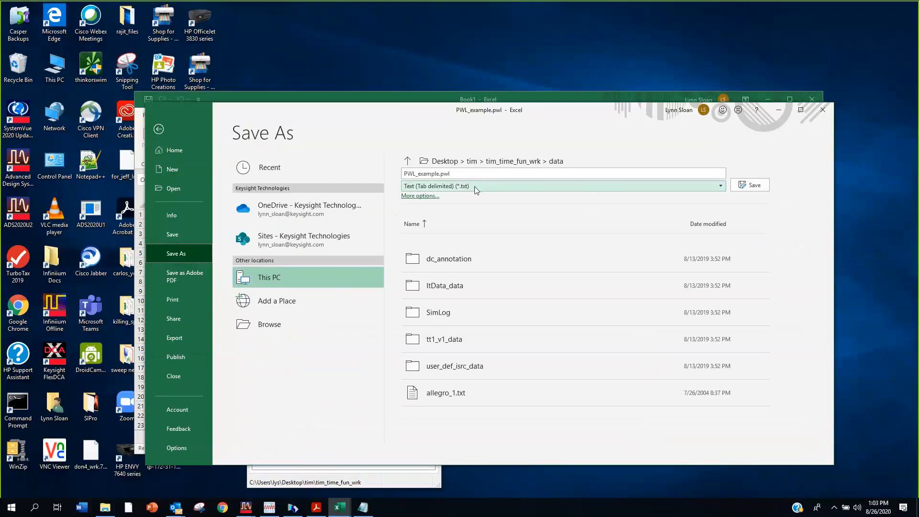
pyautogui.click(758, 185)
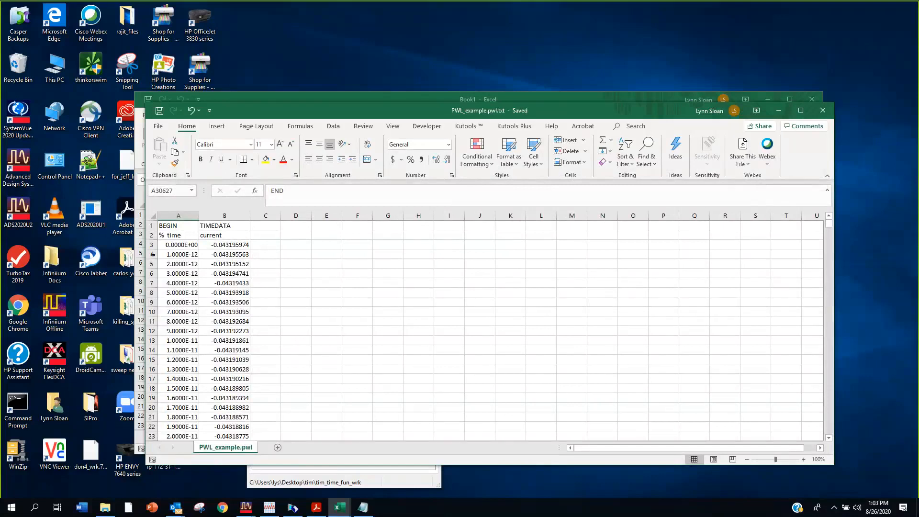
# Save another tab-delimited text copy of the sheet as my_pwl in the same data folder
pyautogui.click(158, 126)
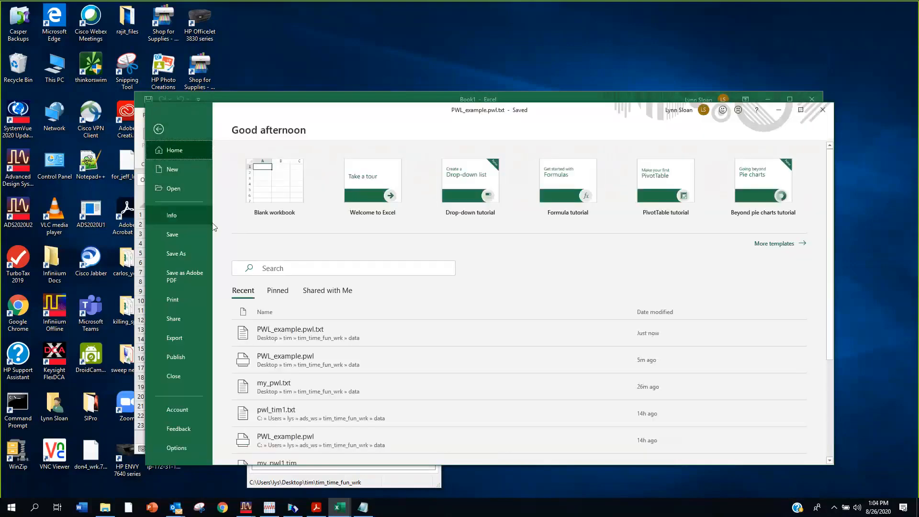
pyautogui.click(176, 257)
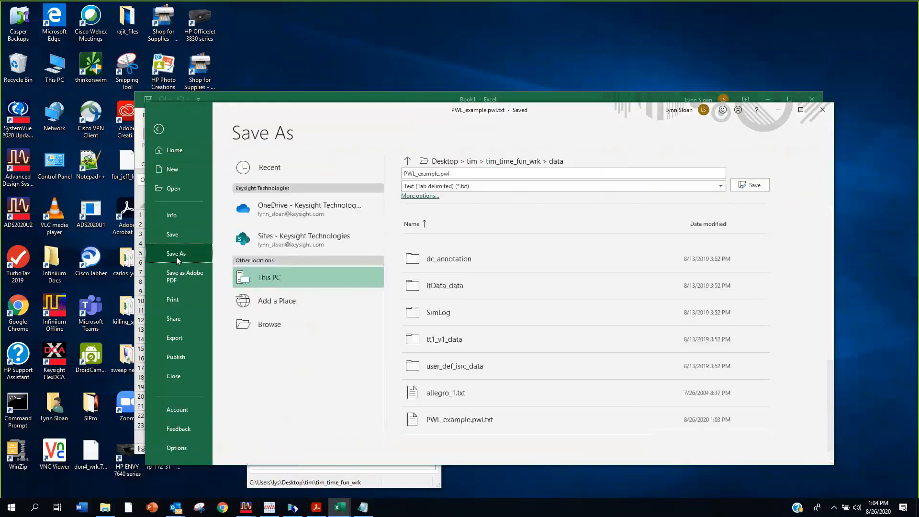
pyautogui.click(456, 173)
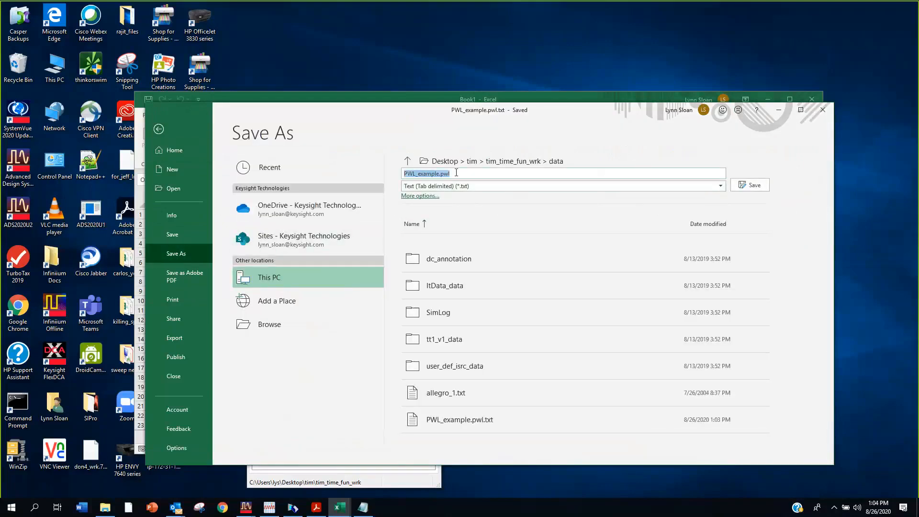
pyautogui.write('my_pwl')
pyautogui.click(750, 185)
# Close the my_pwl.txt workbook and move the empty Book1 window lower on the desktop
pyautogui.moveTo(605, 106); pyautogui.dragTo(522, 151)
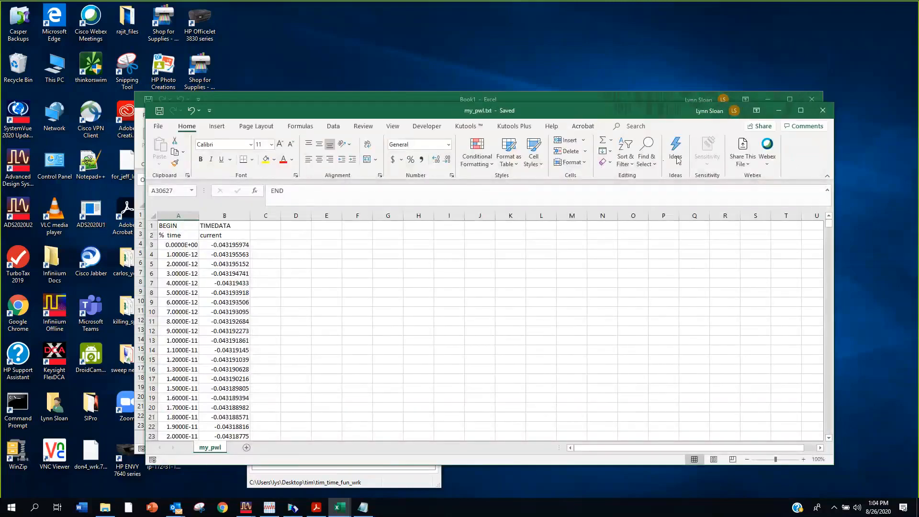
pyautogui.click(741, 155)
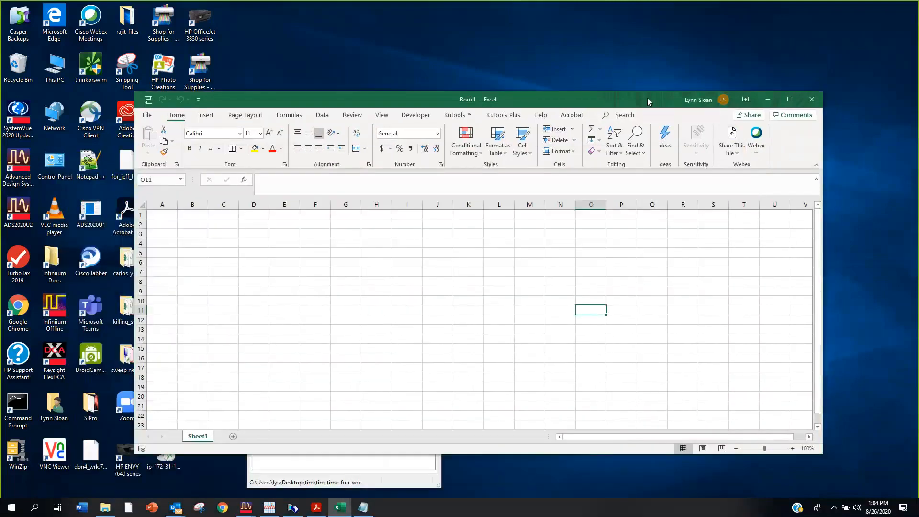
pyautogui.moveTo(648, 101); pyautogui.dragTo(621, 161)
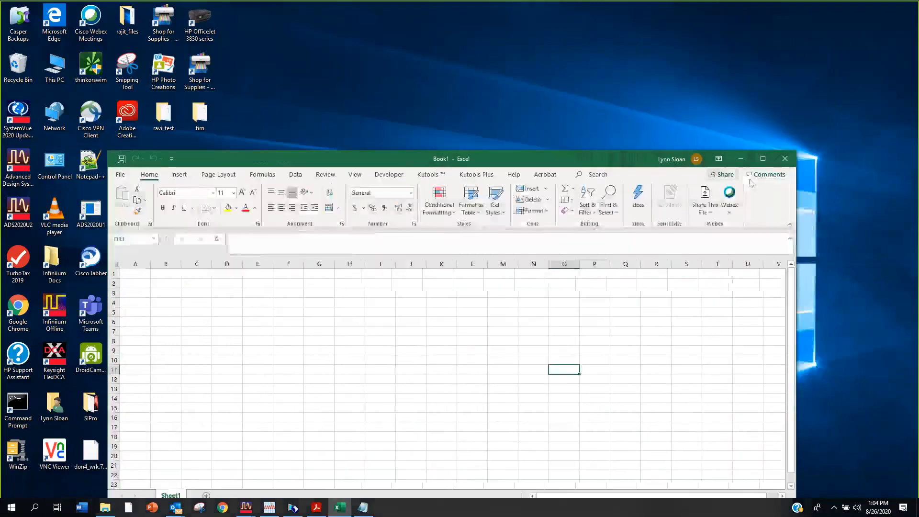
# Close the empty Book1 workbook without saving and open the ItData cell's schematic in Advanced Design System
pyautogui.click(785, 160)
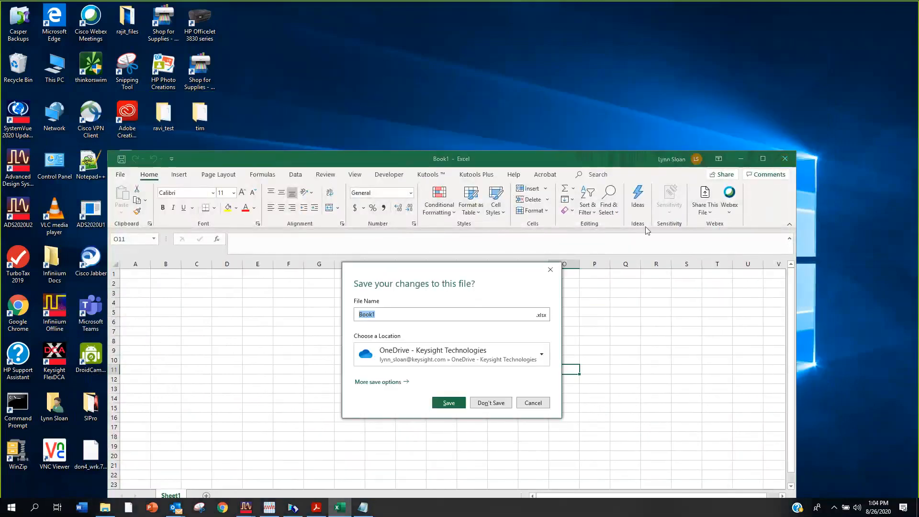
pyautogui.click(500, 403)
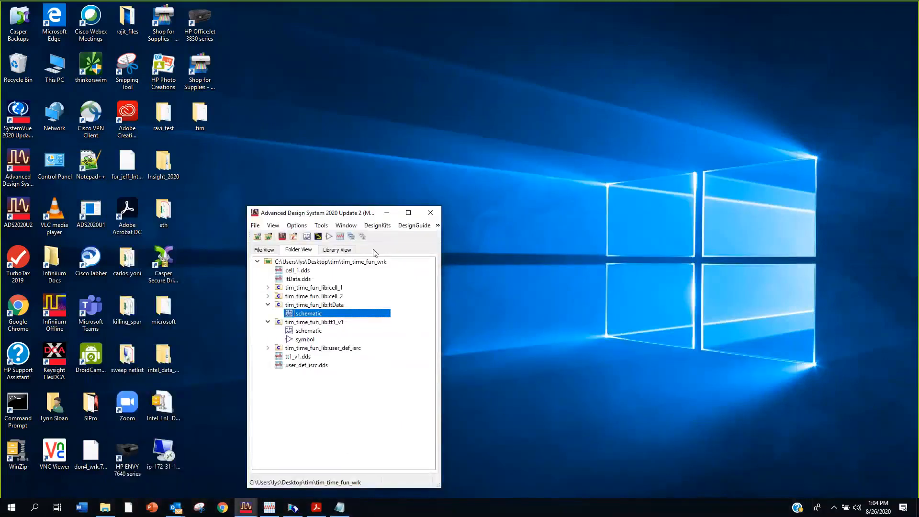
pyautogui.moveTo(348, 217); pyautogui.dragTo(351, 134)
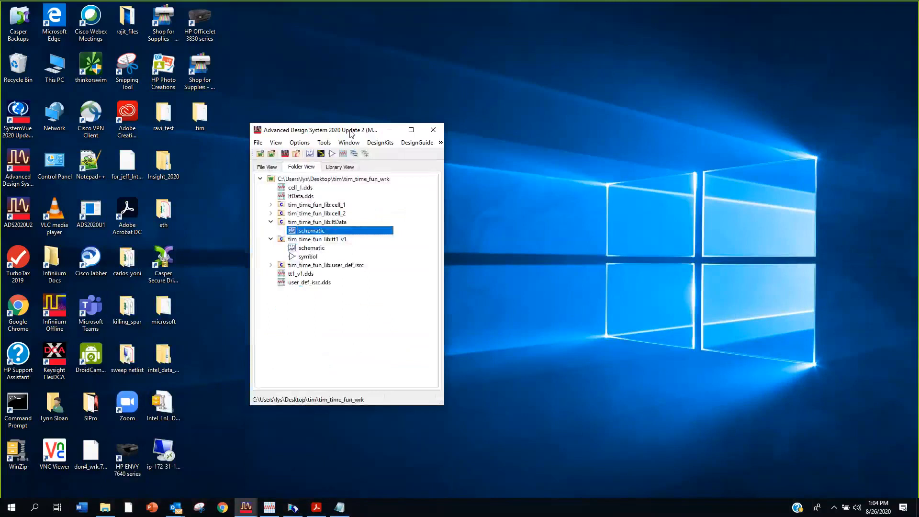
pyautogui.click(328, 144)
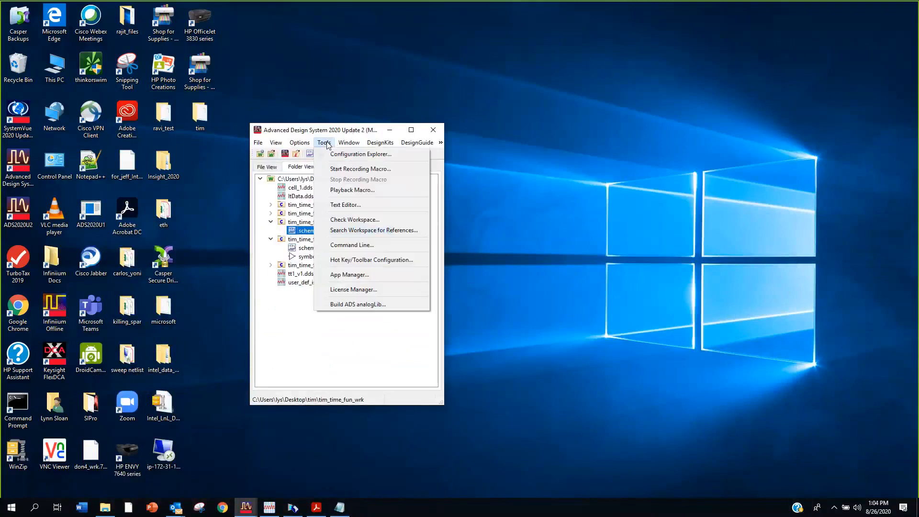
pyautogui.click(359, 355)
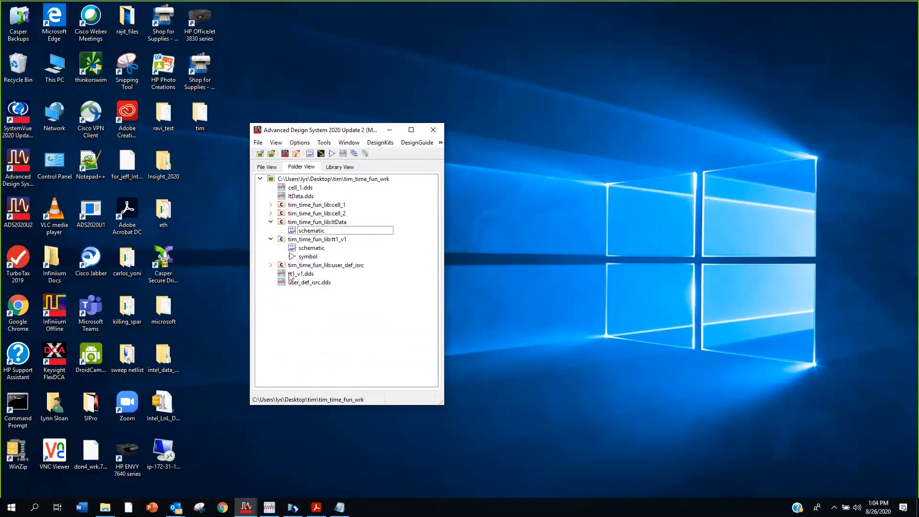
pyautogui.moveTo(306, 235)
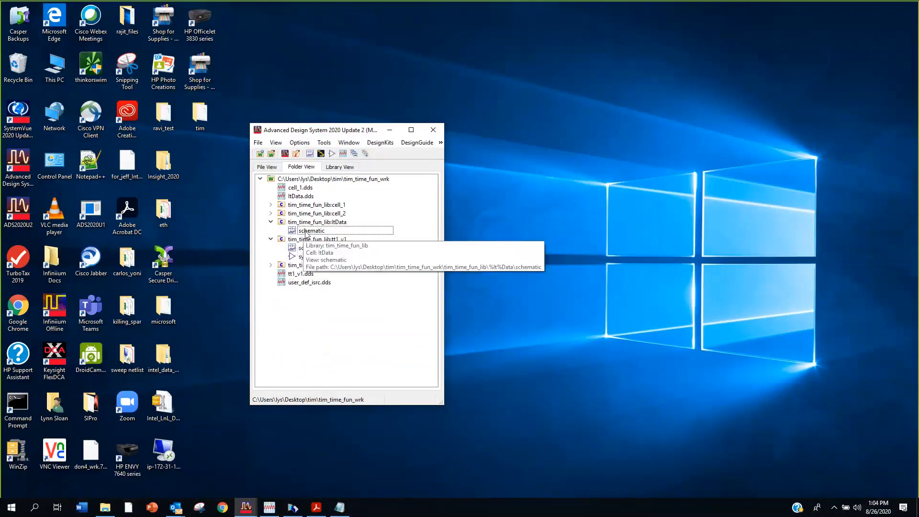
pyautogui.doubleClick(310, 231)
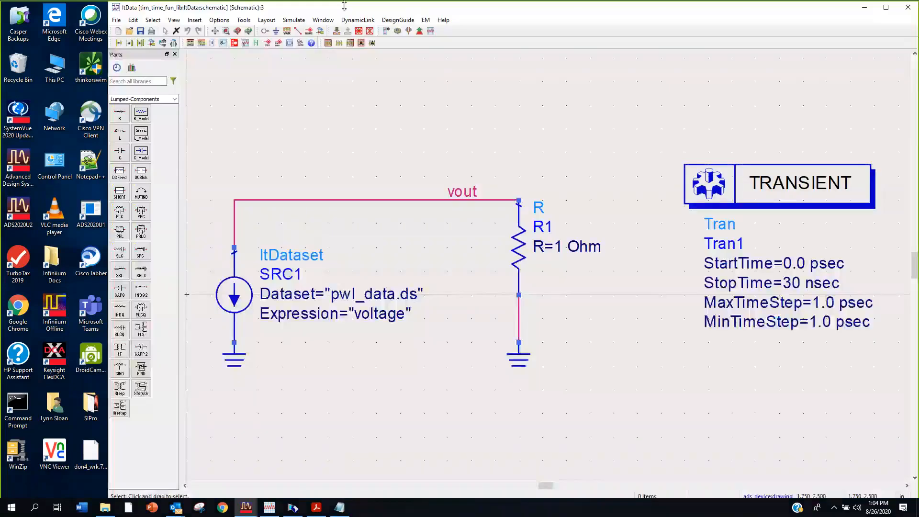
# Open the Data File Tool and choose my_pwl.txt from the data folder as the input file to read into a dataset
pyautogui.click(243, 20)
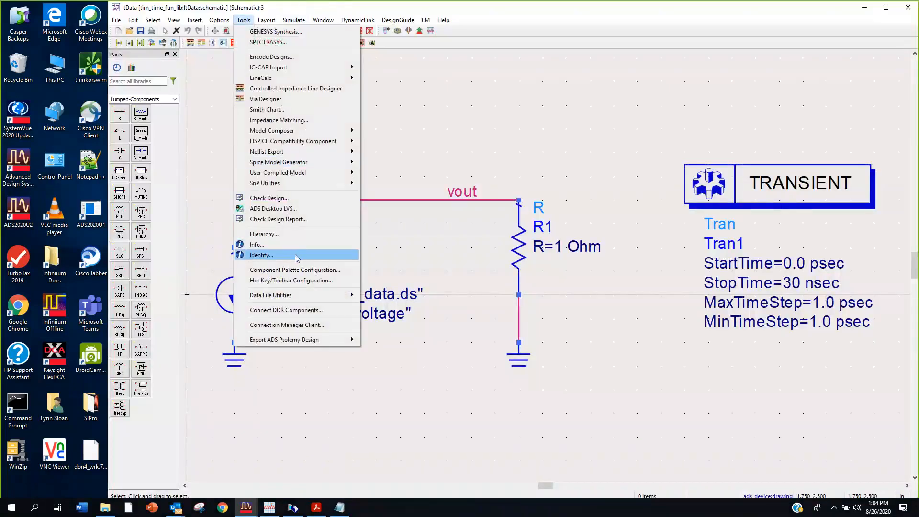
pyautogui.moveTo(297, 296)
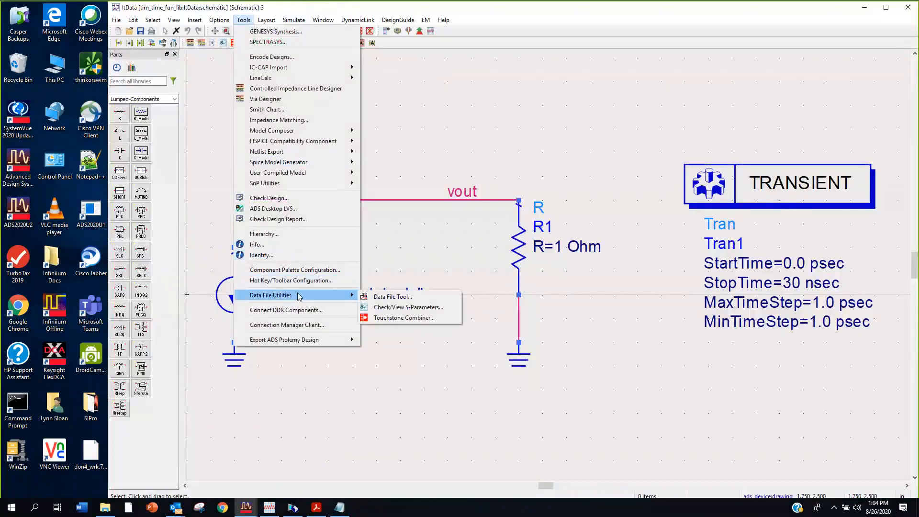
pyautogui.click(402, 300)
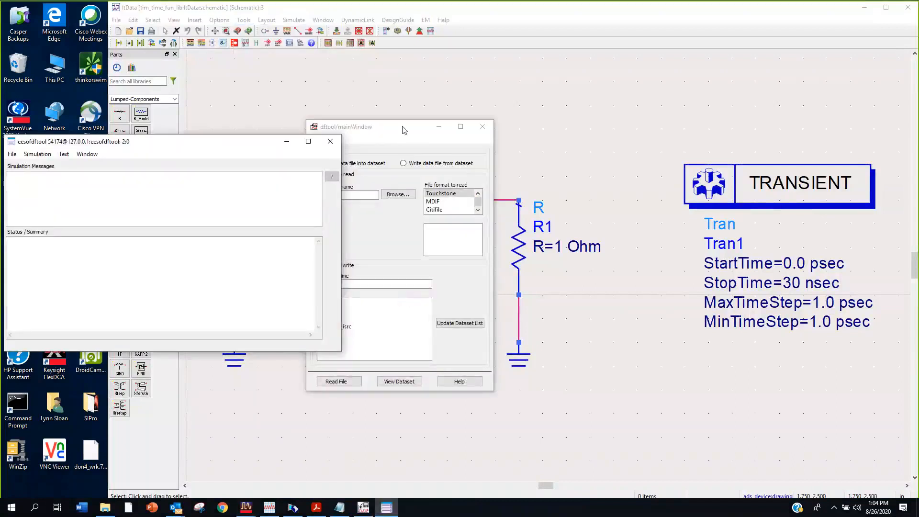
pyautogui.moveTo(400, 127)
pyautogui.mouseDown()
pyautogui.moveTo(550, 115)
pyautogui.moveTo(522, 127)
pyautogui.mouseUp()
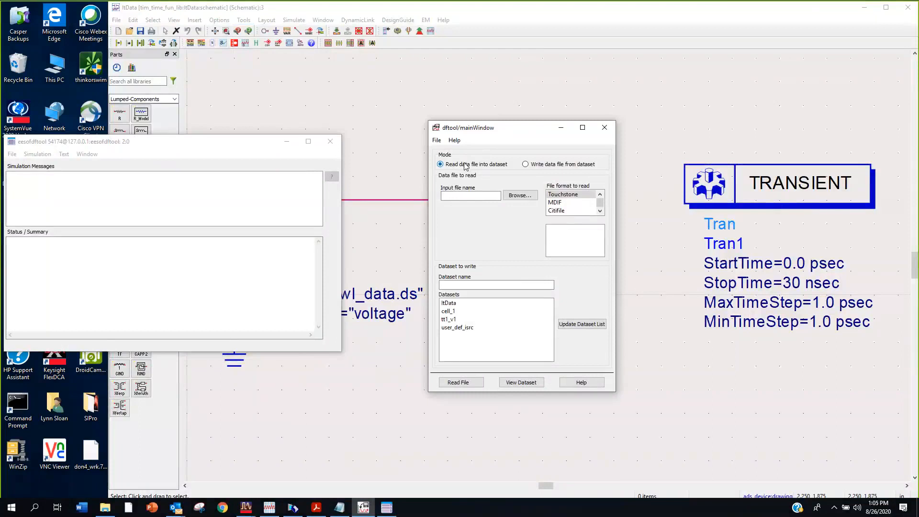
pyautogui.click(467, 199)
pyautogui.click(517, 196)
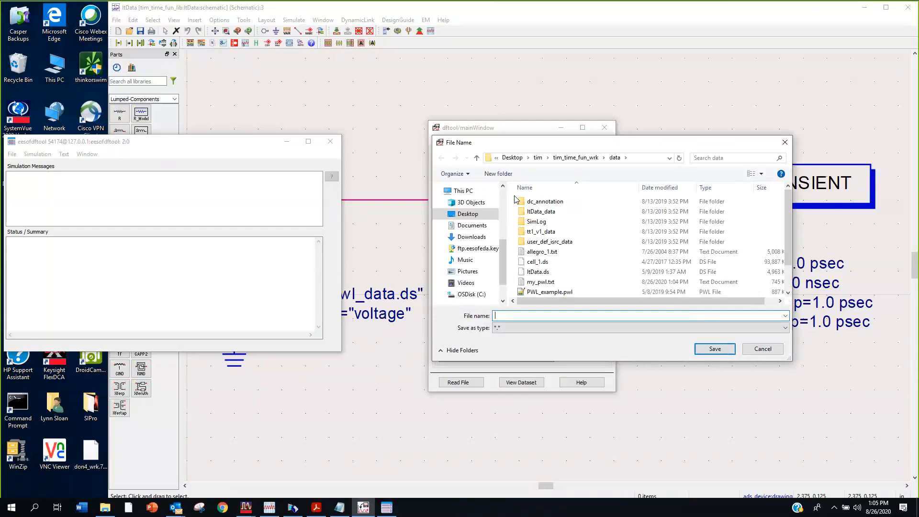
pyautogui.click(561, 283)
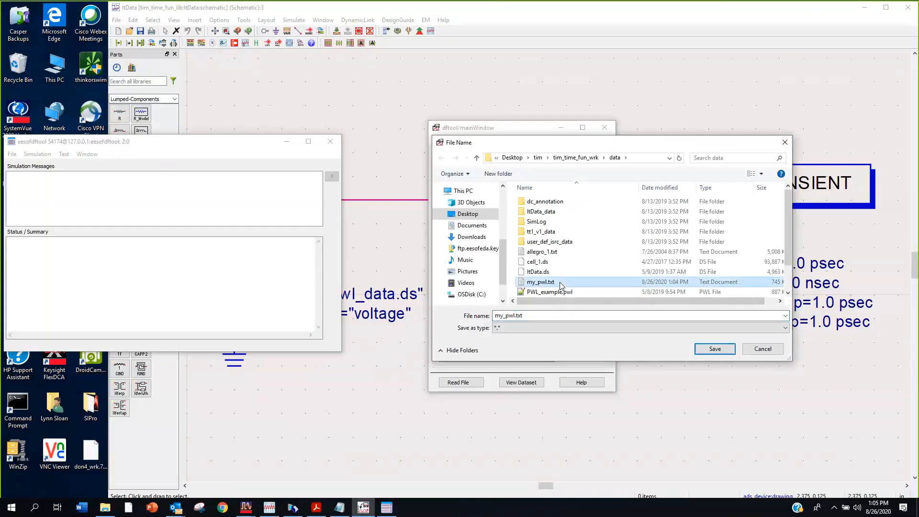
pyautogui.click(715, 352)
# Set the file format to read to MDIF with the TIM MDIF sub type
pyautogui.click(559, 203)
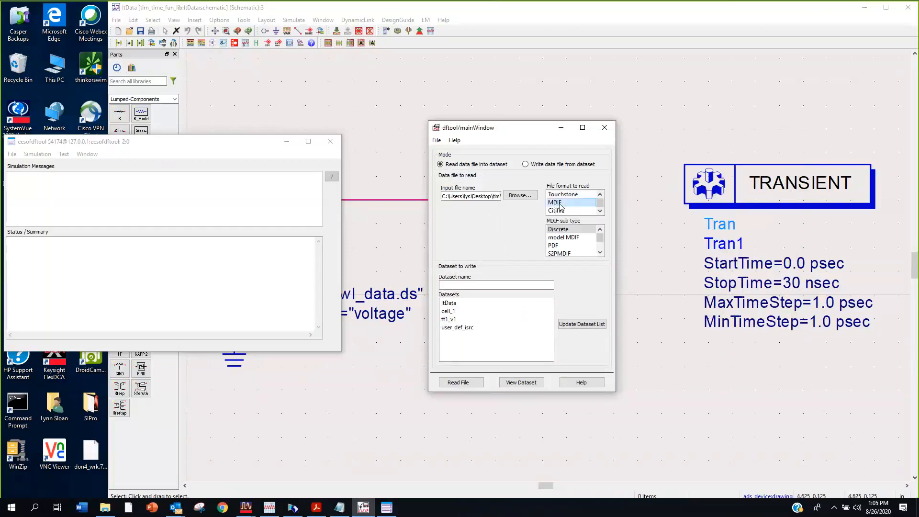
pyautogui.click(600, 252)
pyautogui.click(600, 253)
pyautogui.click(600, 253)
pyautogui.click(600, 253)
pyautogui.click(600, 252)
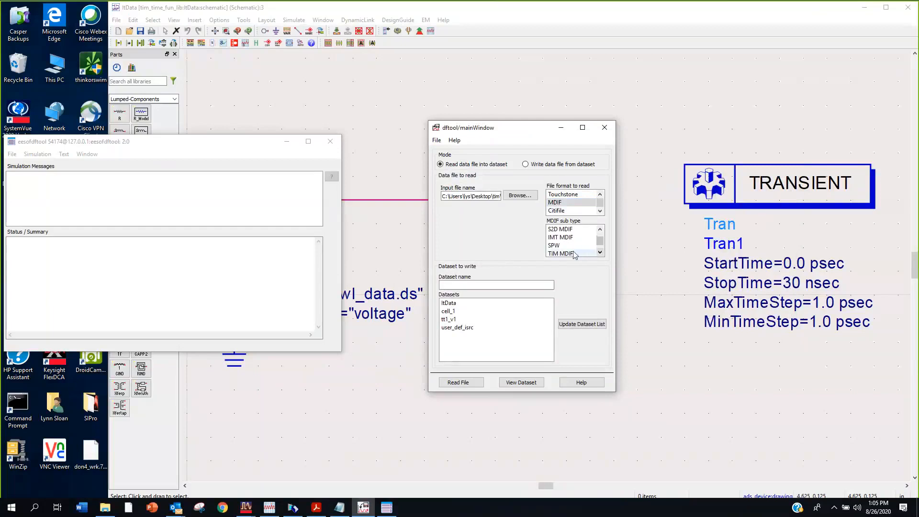
pyautogui.click(565, 253)
# Name the dataset to write my_pwl and read the file into it, accepting the txt suffix mismatch
pyautogui.click(462, 284)
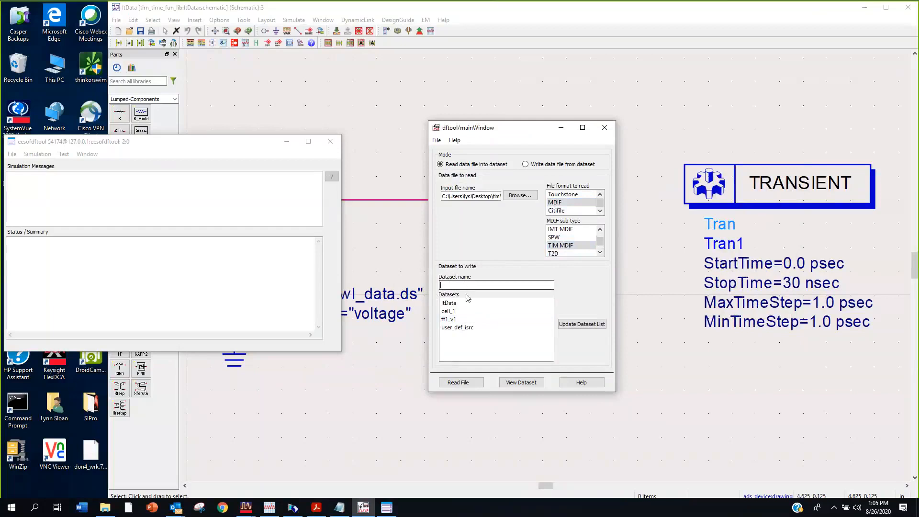
pyautogui.write('my')
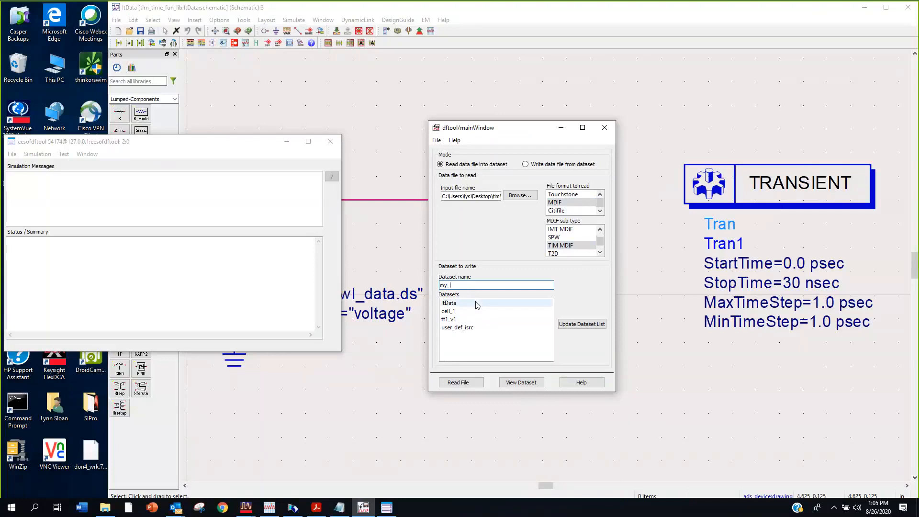
pyautogui.write('_pwl')
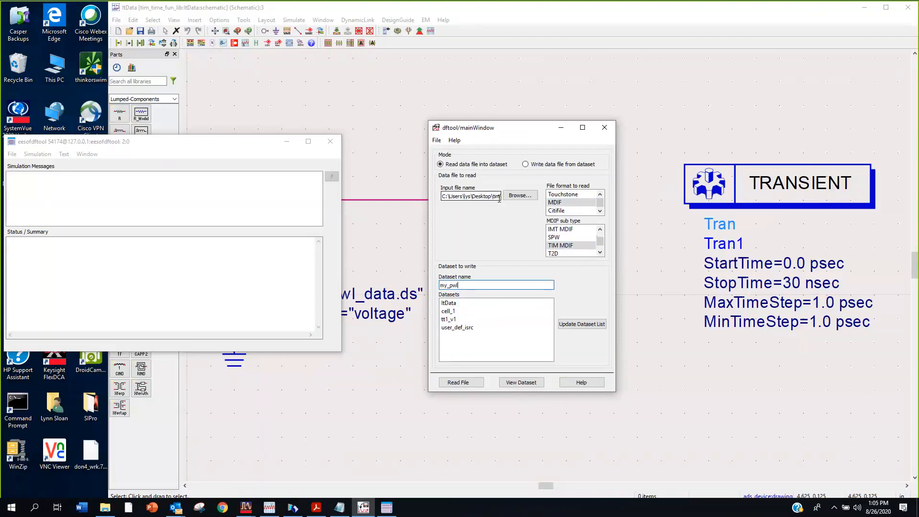
pyautogui.click(460, 383)
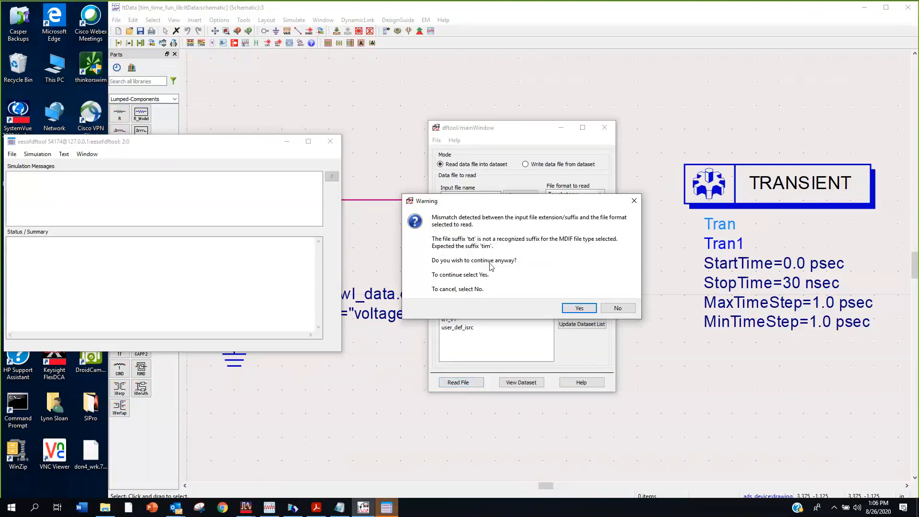
pyautogui.click(580, 309)
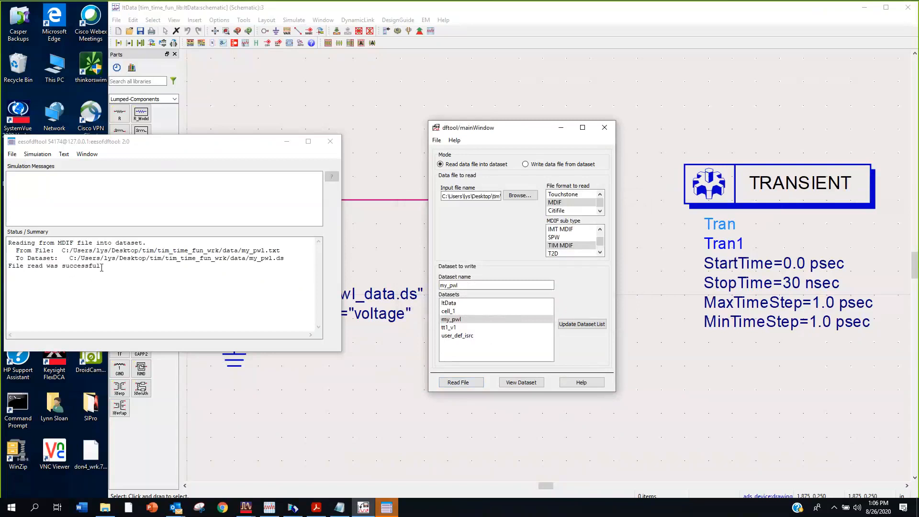
# Examine the independent and dependent variables of the my_pwl dataset and close the Data File Tool
pyautogui.click(530, 383)
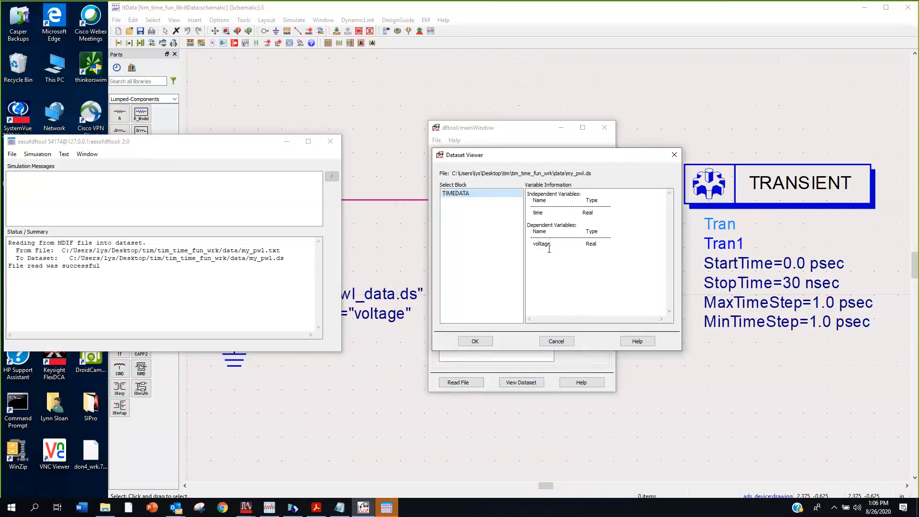
pyautogui.click(477, 342)
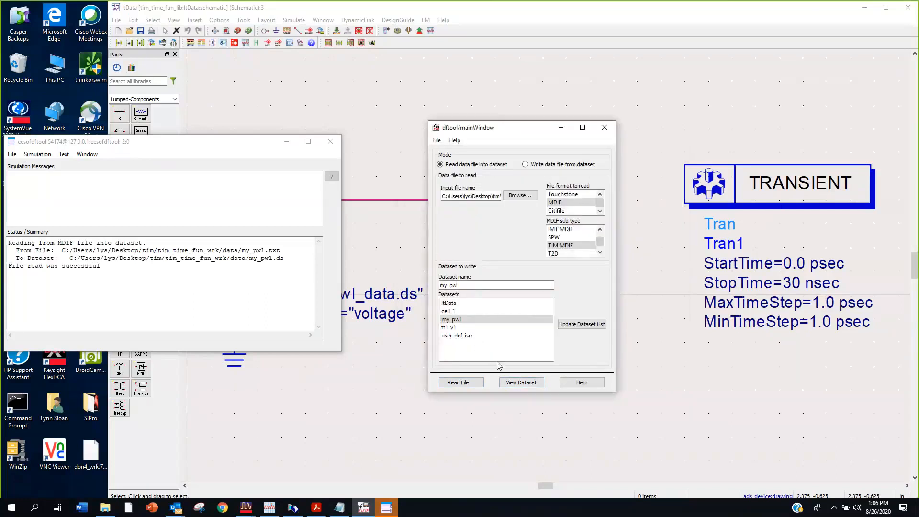
pyautogui.click(605, 127)
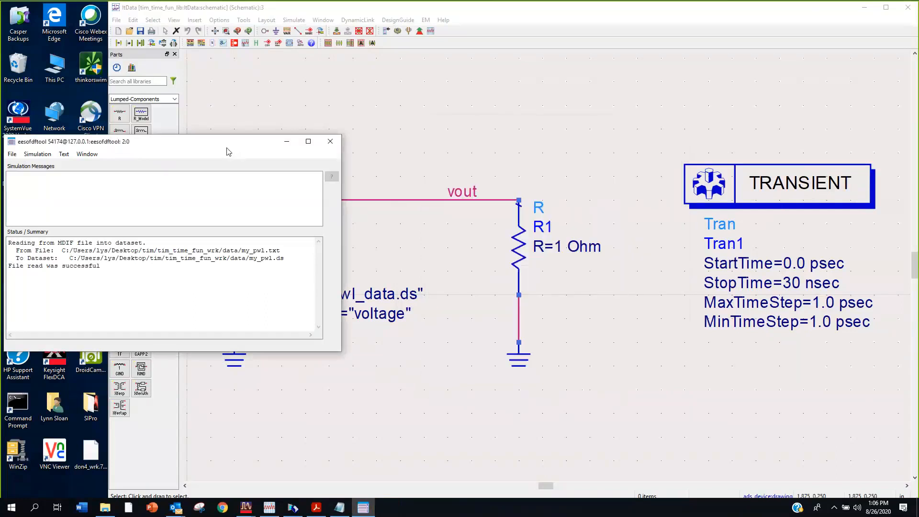
# Duplicate my_pwl.txt within the data folder in File Explorer
pyautogui.click(105, 507)
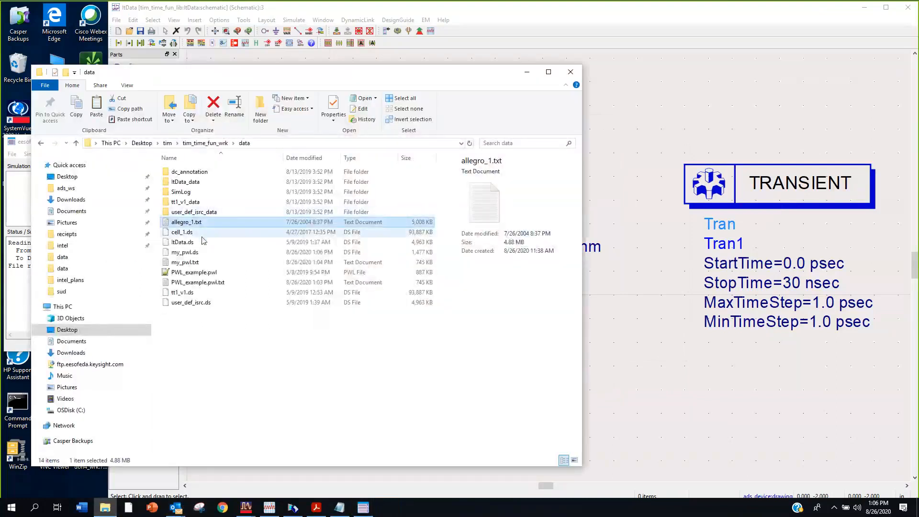
pyautogui.click(199, 262)
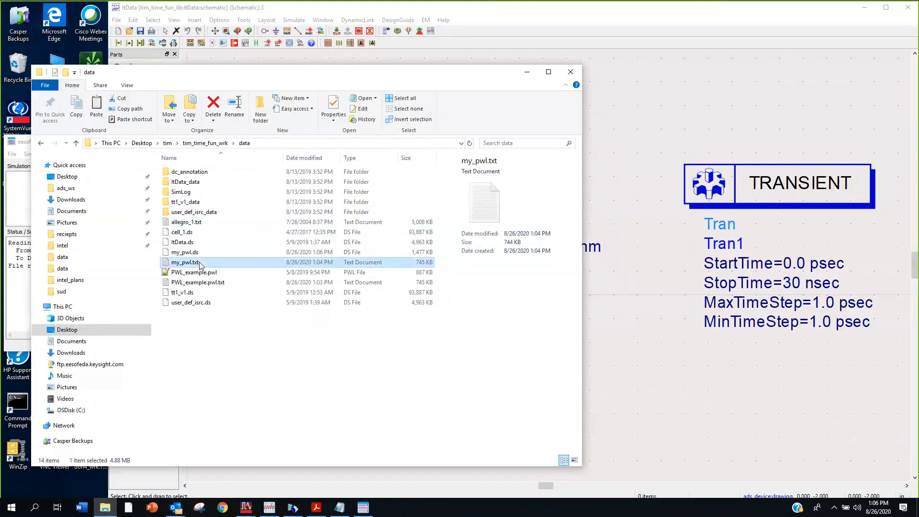
pyautogui.rightClick(200, 263)
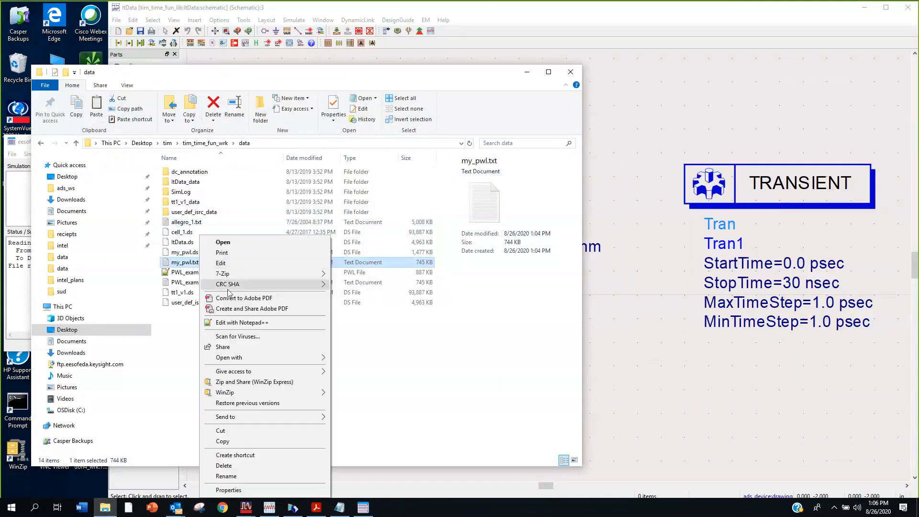
pyautogui.click(238, 441)
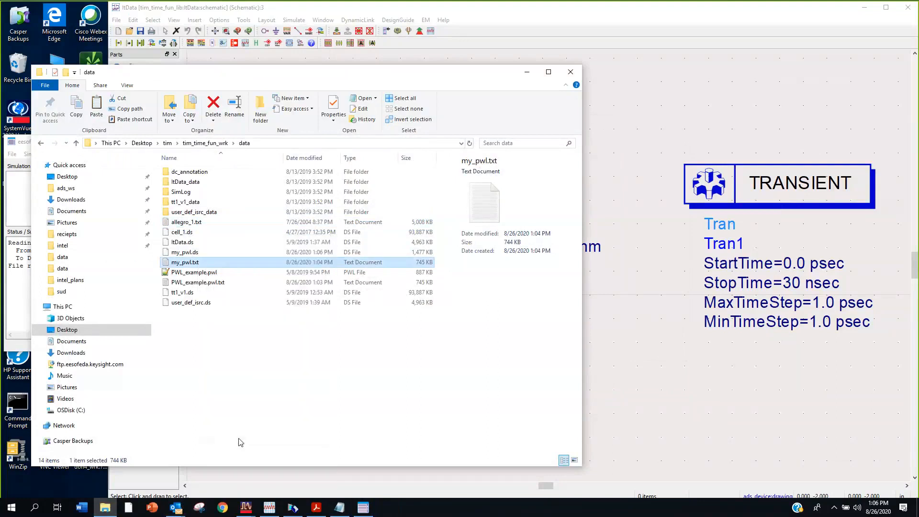
pyautogui.rightClick(246, 341)
pyautogui.click(247, 394)
# Rename the copied text file to my_pwl.tim and minimize the File Explorer window
pyautogui.click(217, 253)
pyautogui.click(222, 251)
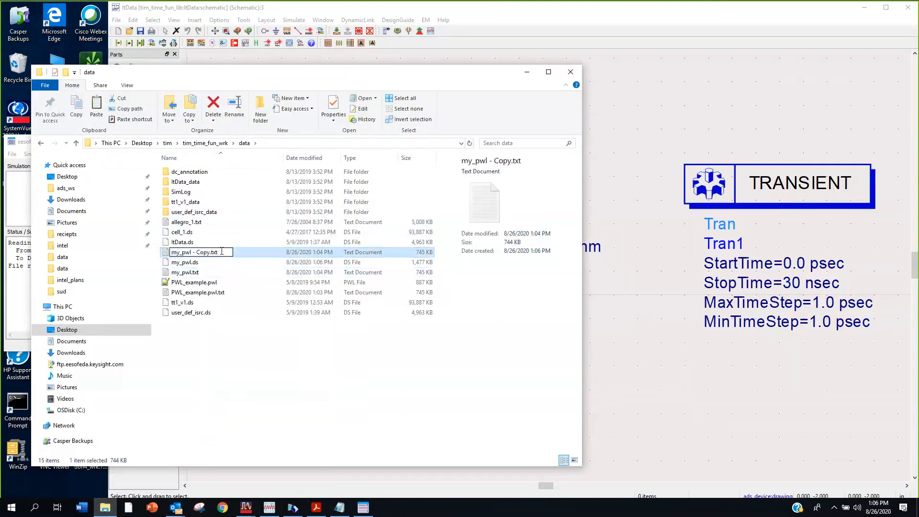
pyautogui.moveTo(218, 253); pyautogui.dragTo(200, 252)
pyautogui.moveTo(193, 249); pyautogui.dragTo(192, 249)
pyautogui.write('_tim')
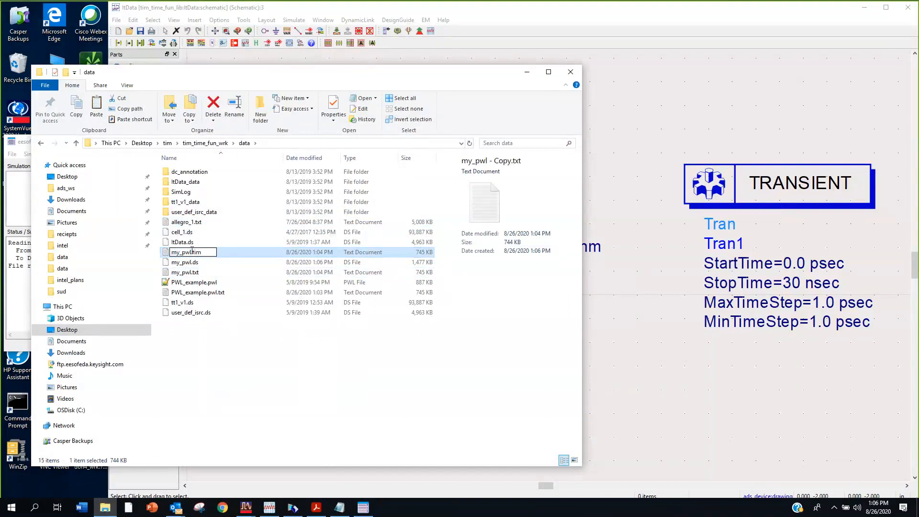
pyautogui.click(228, 313)
pyautogui.click(498, 258)
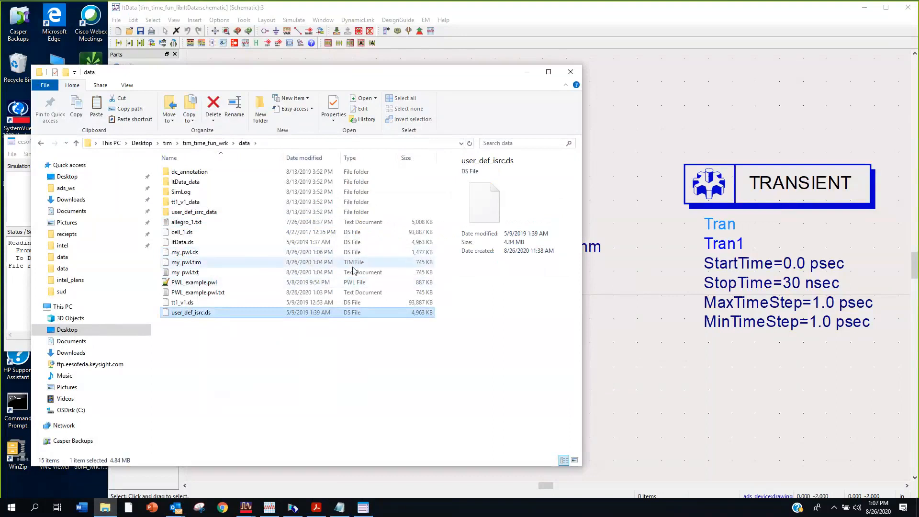
pyautogui.click(529, 73)
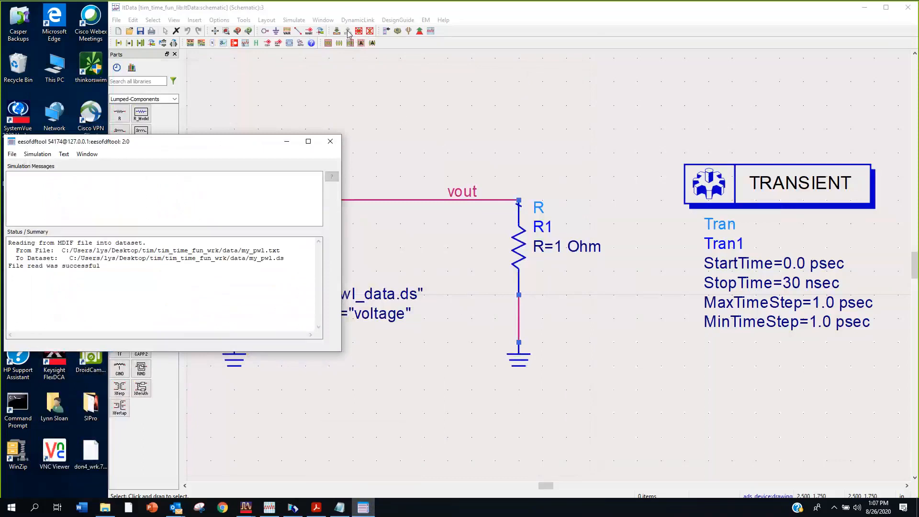
# Reopen the Data File Tool and choose my_pwl.tim from the data folder as the input file
pyautogui.click(244, 20)
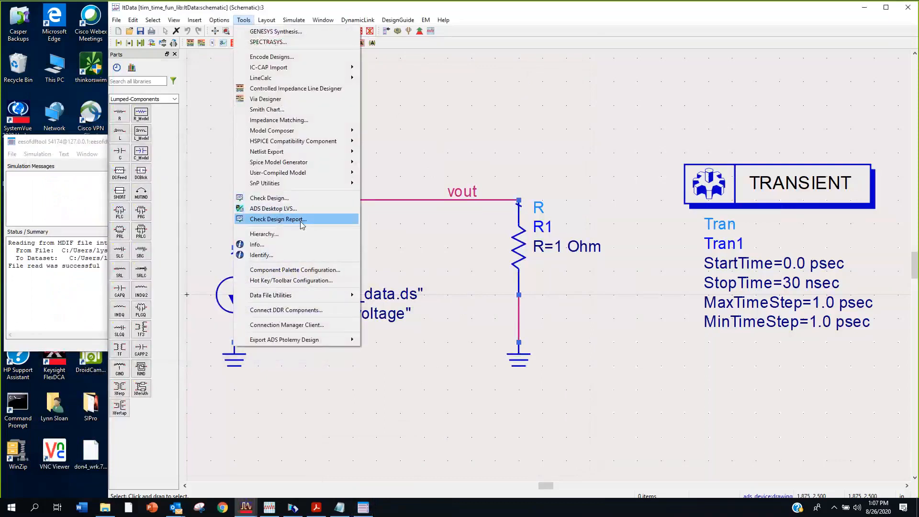
pyautogui.moveTo(302, 296)
pyautogui.click(384, 297)
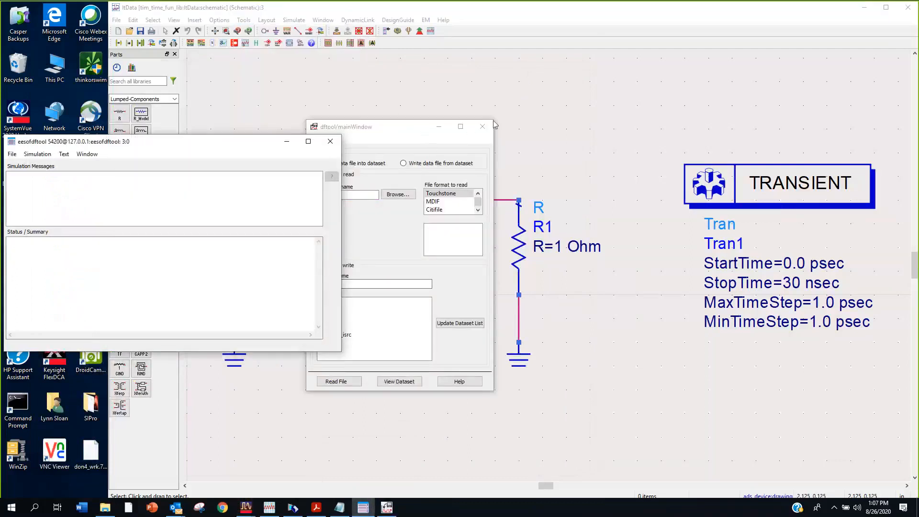
pyautogui.click(486, 183)
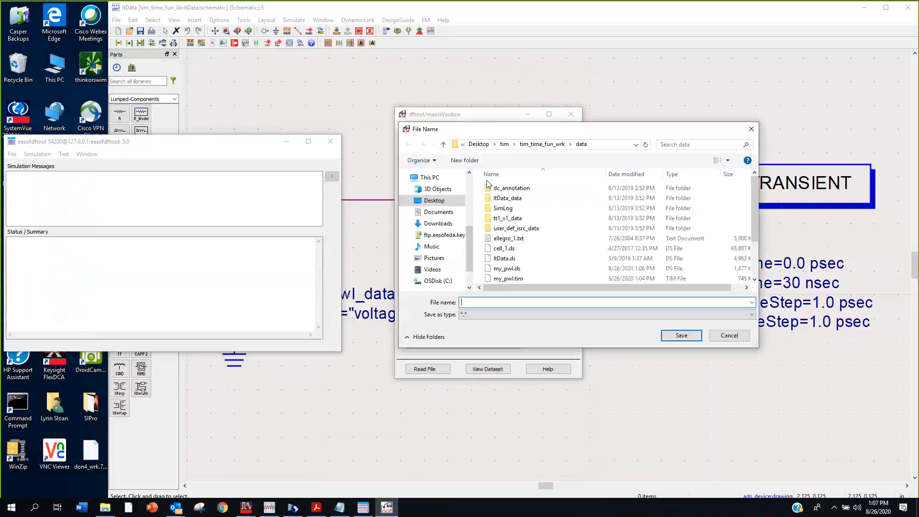
pyautogui.scroll(-2, 535, 245)
pyautogui.click(531, 229)
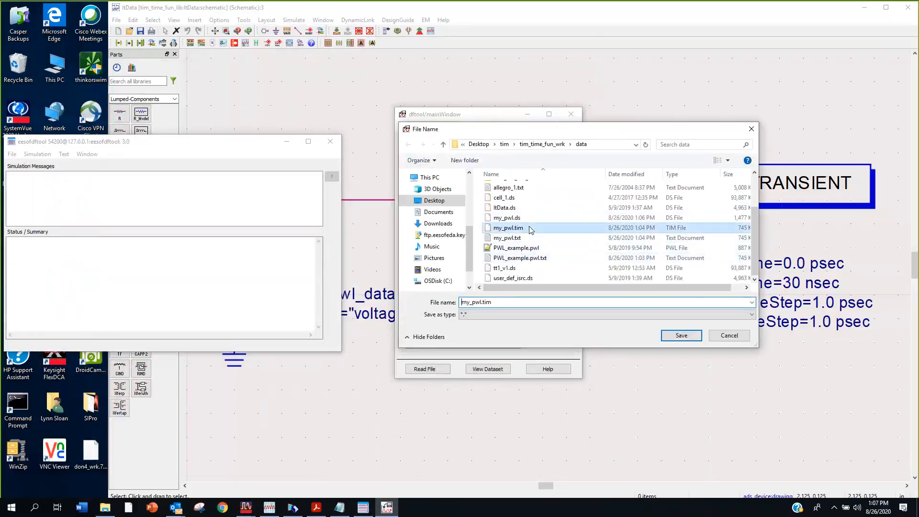
pyautogui.click(682, 336)
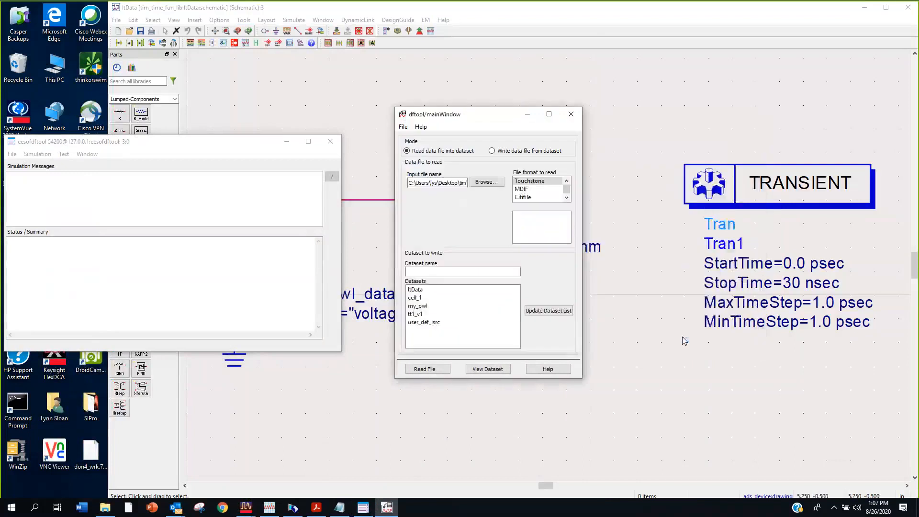
# Set the file format to MDIF with sub type TIM MDIF and read the file into a dataset named mypwl1
pyautogui.click(525, 188)
pyautogui.moveTo(570, 230); pyautogui.dragTo(571, 241)
pyautogui.click(566, 221)
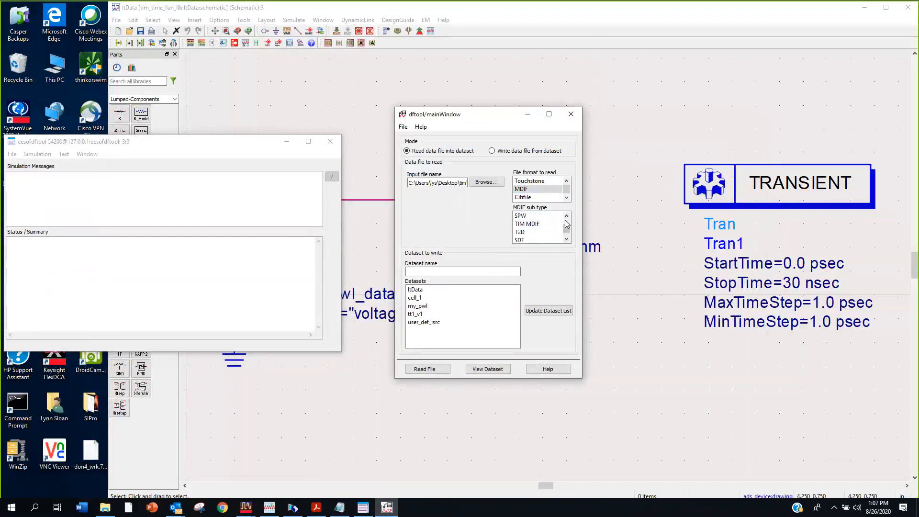
pyautogui.click(527, 224)
pyautogui.click(426, 272)
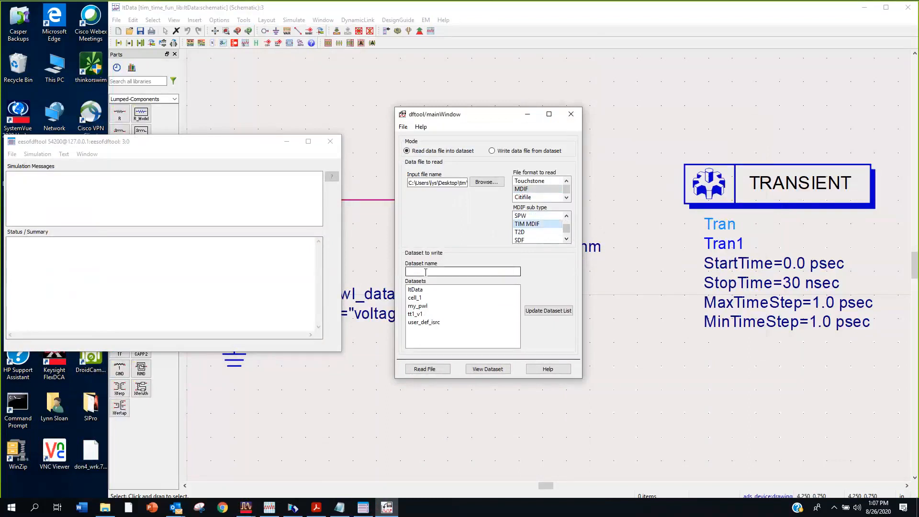
pyautogui.write('mypwl1')
pyautogui.click(436, 369)
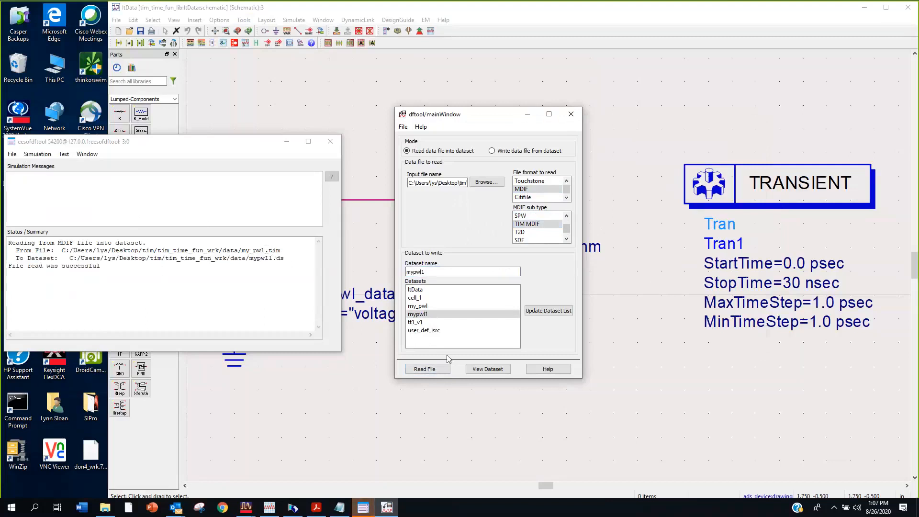
# Examine the variables of the mypwl1 dataset, and close the Data File Tool and its status window
pyautogui.click(488, 368)
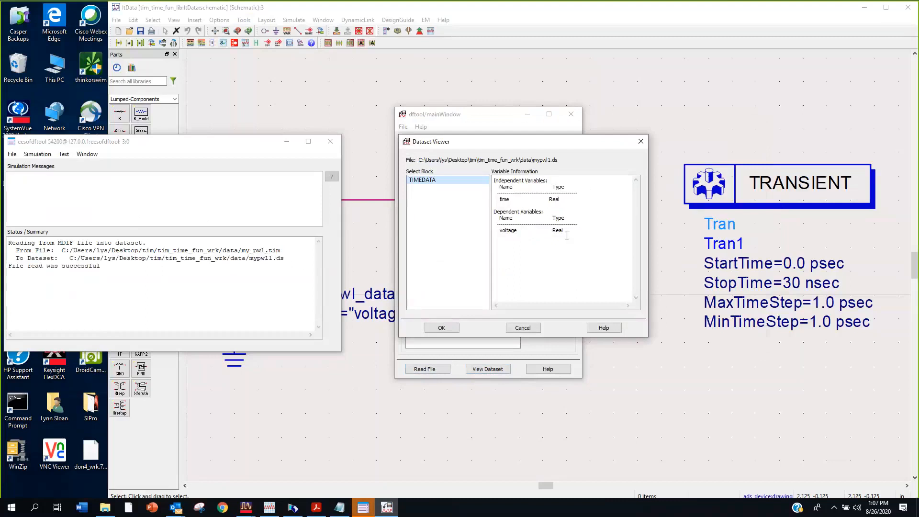
pyautogui.click(640, 141)
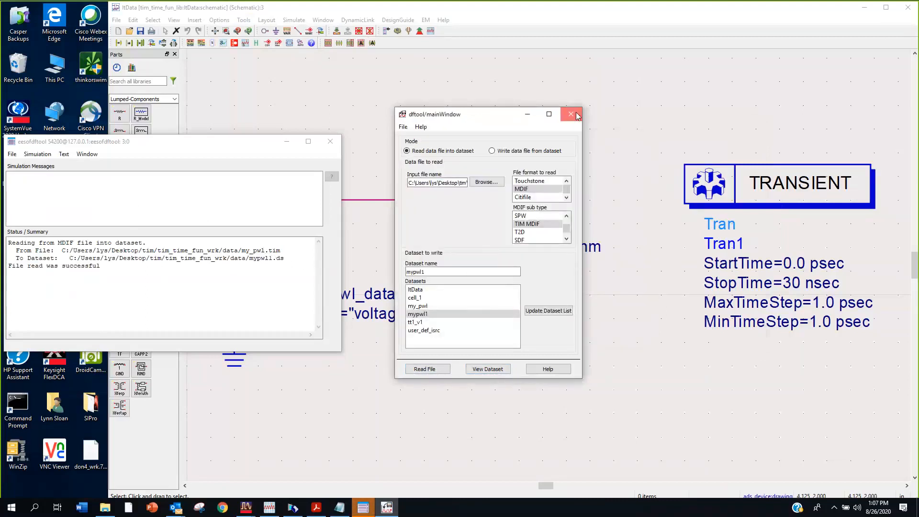
pyautogui.click(576, 116)
pyautogui.click(330, 142)
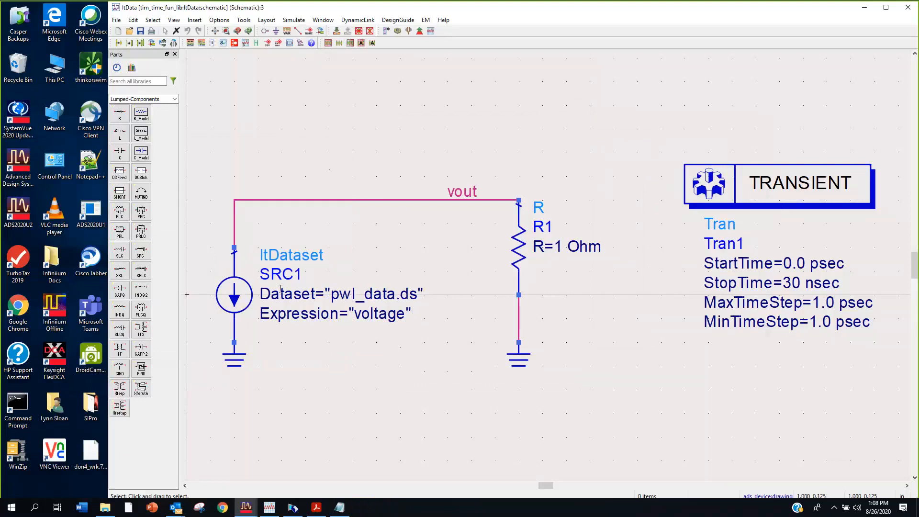
# Set the Dataset parameter of the SRC1 ItDataset source to my_pwl.ds from the data folder
pyautogui.doubleClick(281, 288)
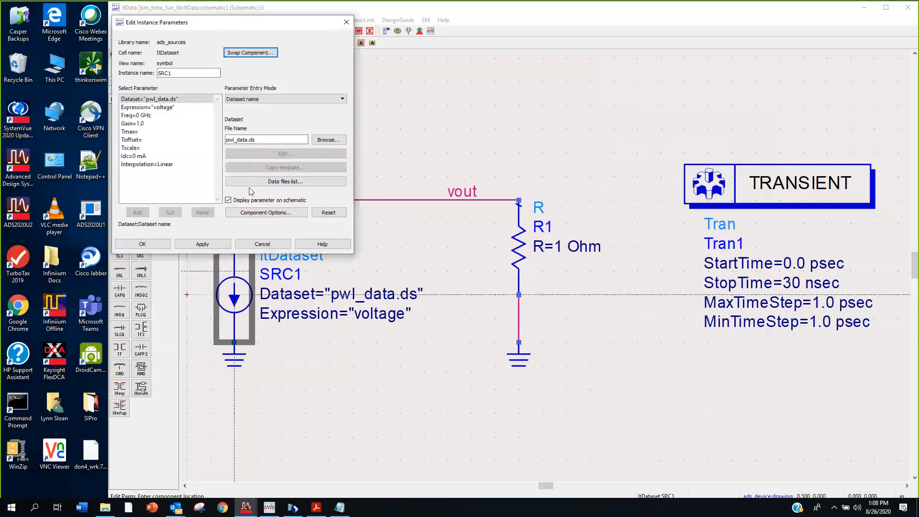
pyautogui.click(319, 140)
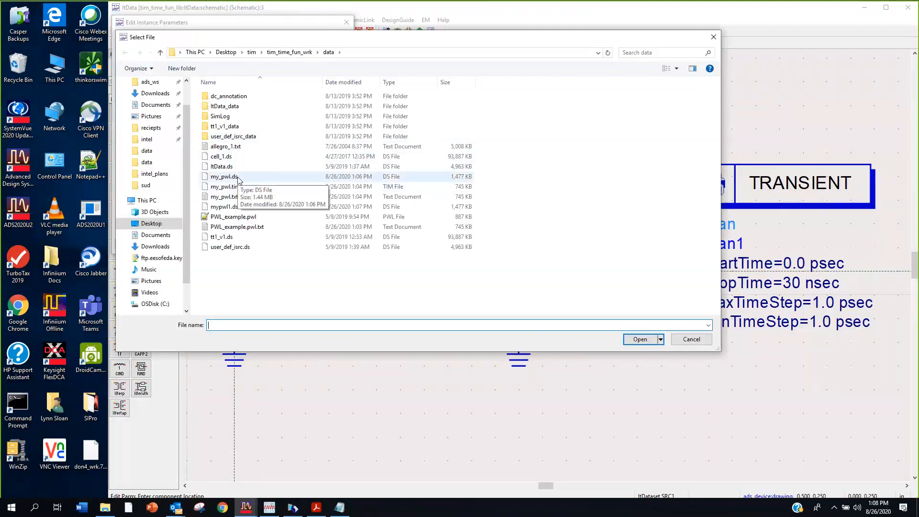
pyautogui.click(238, 178)
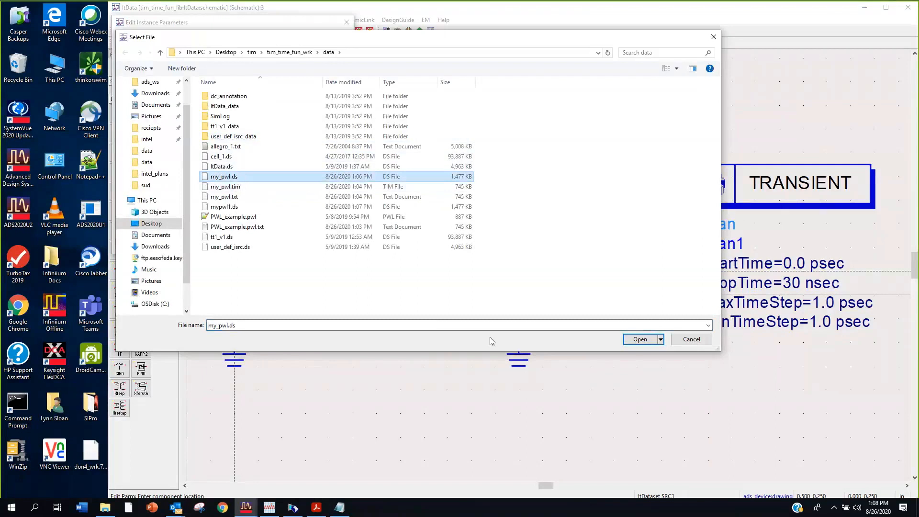
pyautogui.click(641, 340)
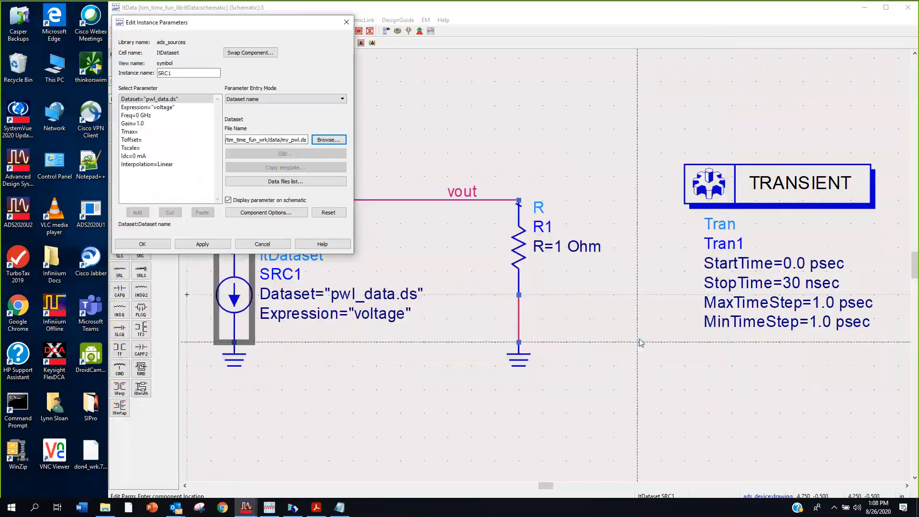
pyautogui.click(145, 245)
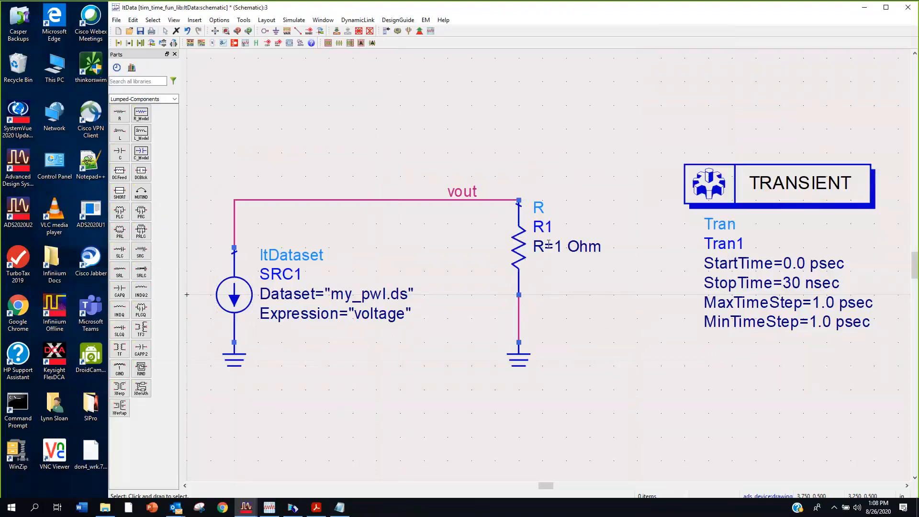
# Check the time step control methods in the Tran1 controller's integration settings, keeping Fixed
pyautogui.doubleClick(793, 189)
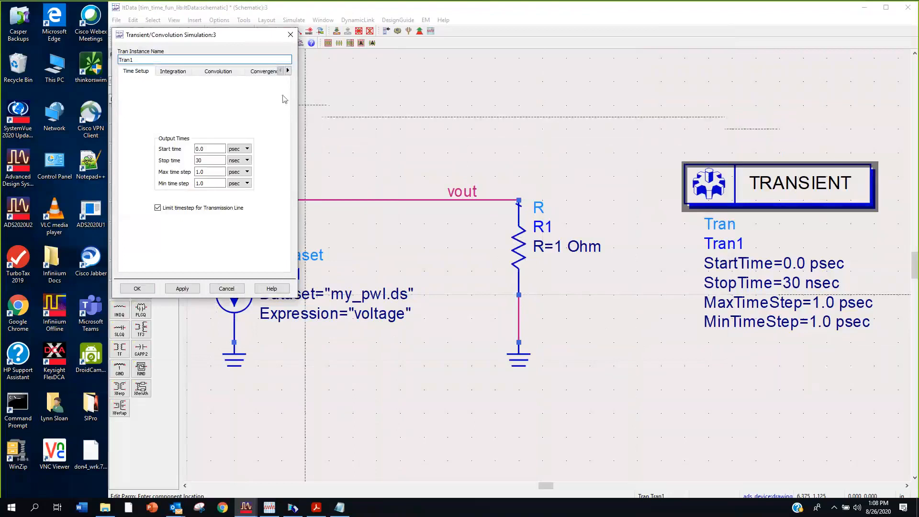
pyautogui.click(181, 75)
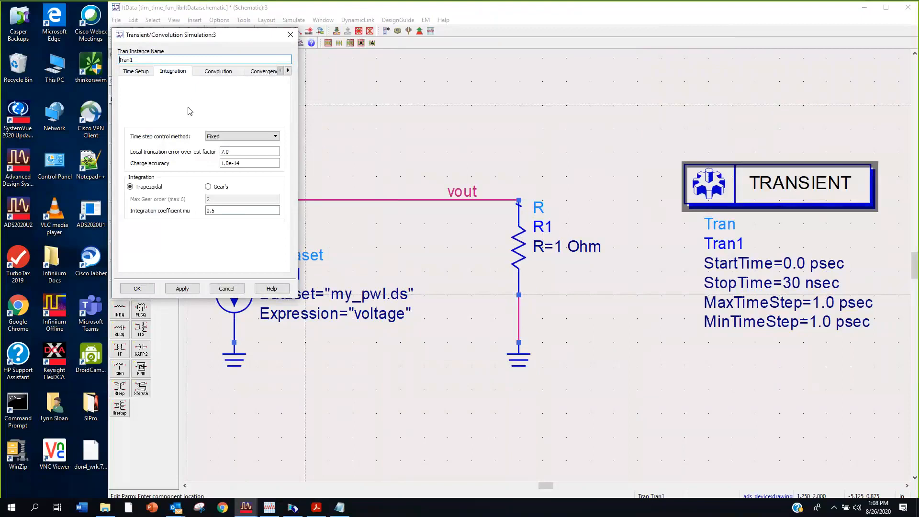
pyautogui.click(244, 139)
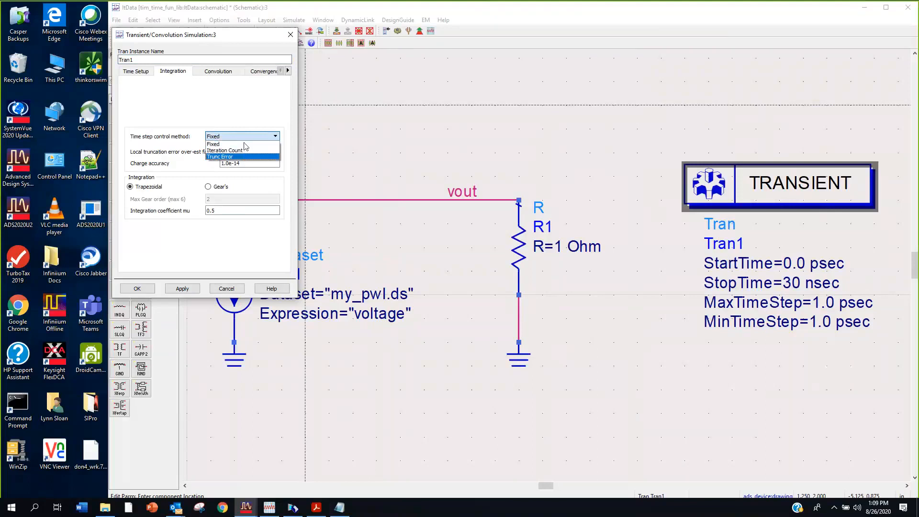
pyautogui.click(246, 138)
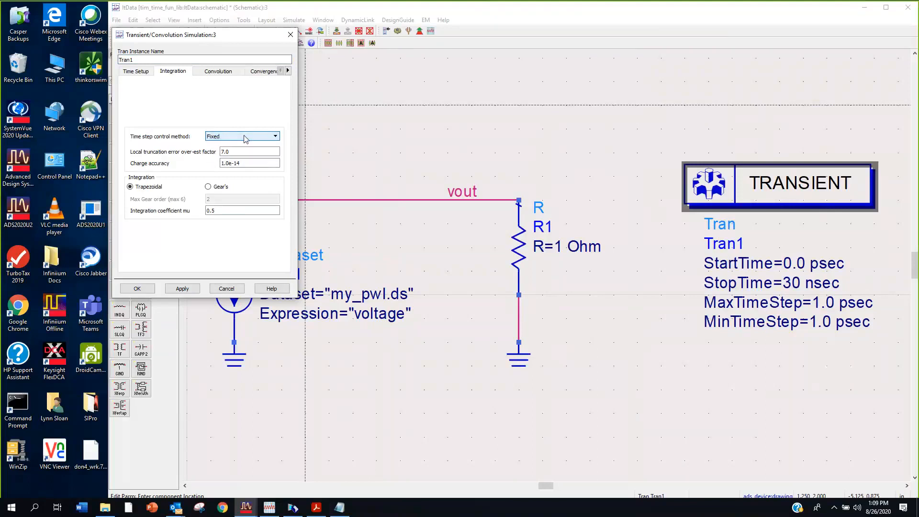
# Add the SRC1 P1 pin current to the Tran1 controller's saved outputs and apply the settings
pyautogui.click(288, 71)
pyautogui.click(287, 71)
pyautogui.click(288, 71)
pyautogui.click(288, 71)
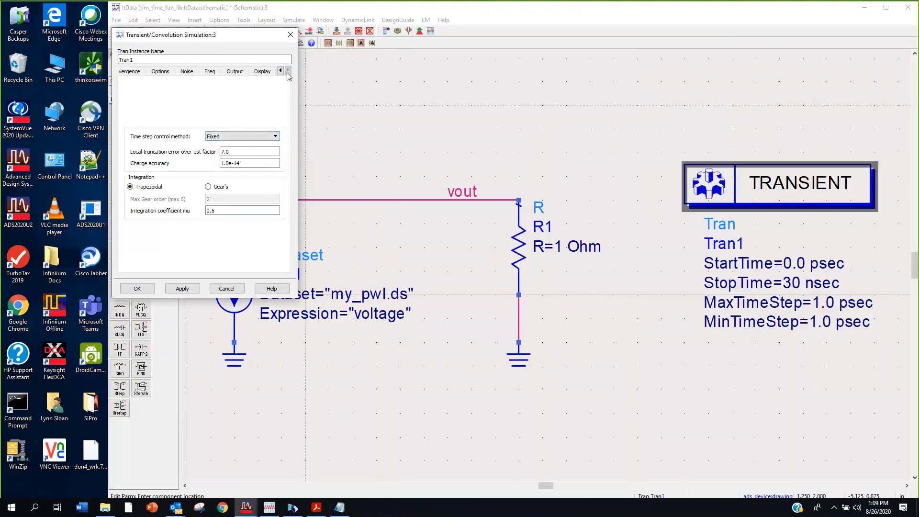
pyautogui.click(235, 72)
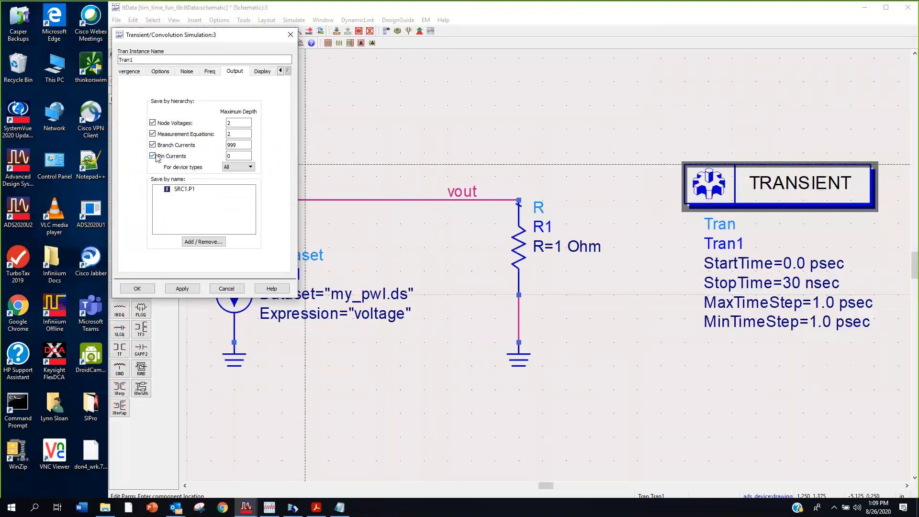
pyautogui.click(177, 190)
pyautogui.click(211, 243)
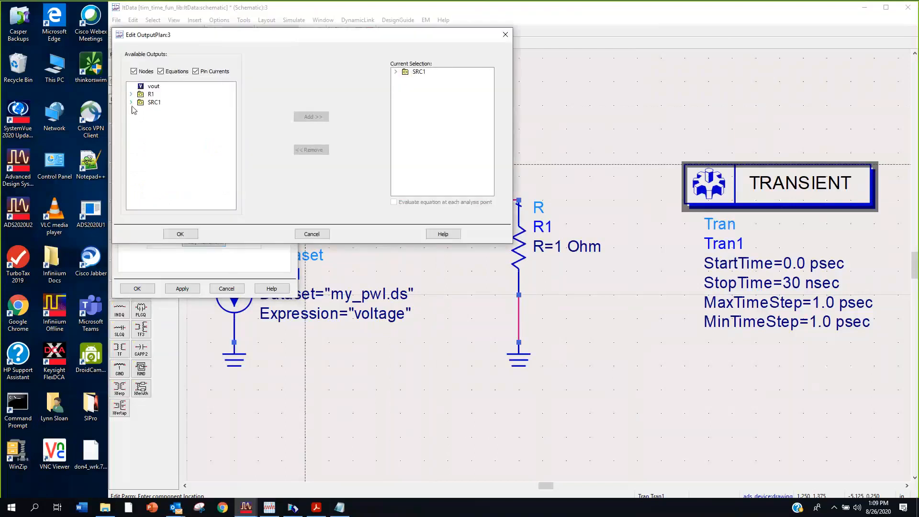
pyautogui.click(132, 102)
pyautogui.click(152, 111)
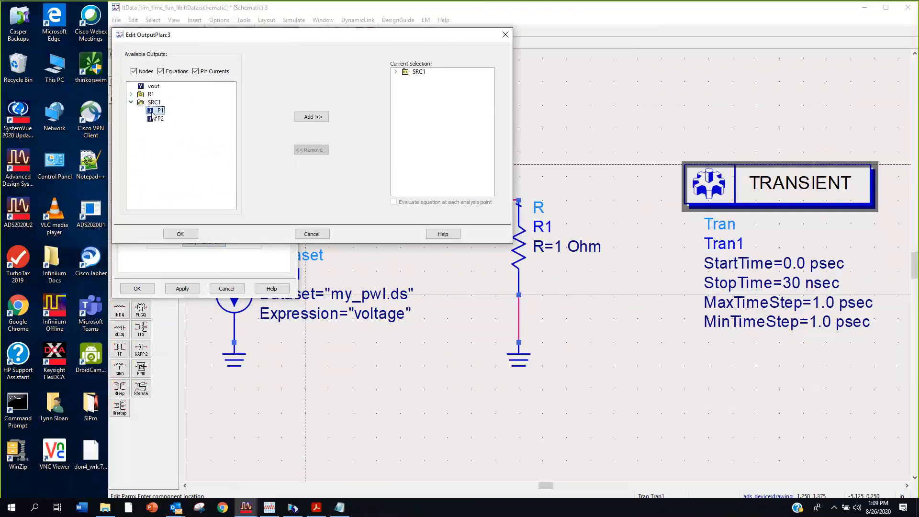
pyautogui.click(312, 117)
pyautogui.click(180, 233)
pyautogui.click(184, 288)
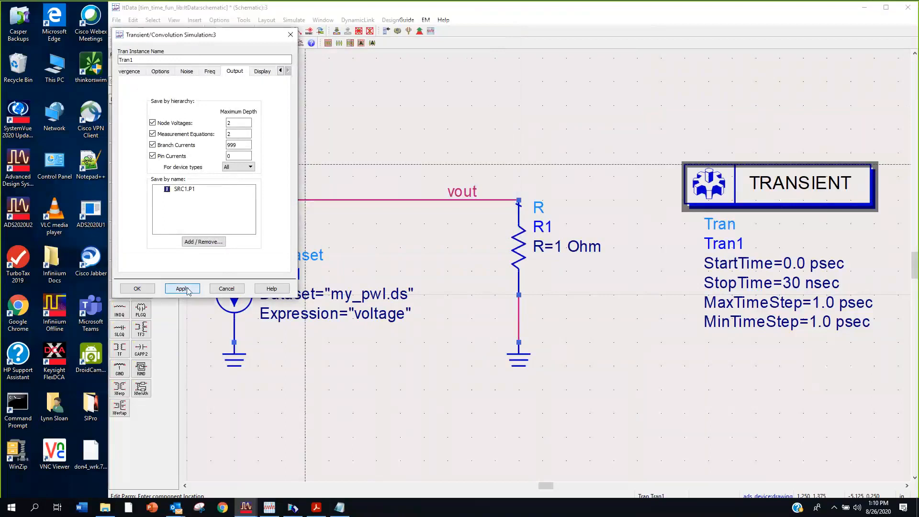
pyautogui.click(152, 290)
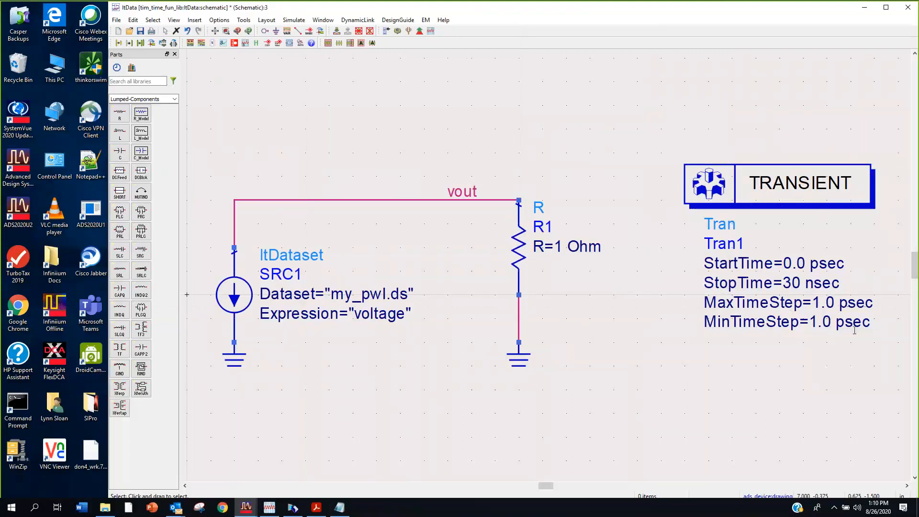
# Run the transient simulation of the dataset-driven source schematic
pyautogui.click(809, 193)
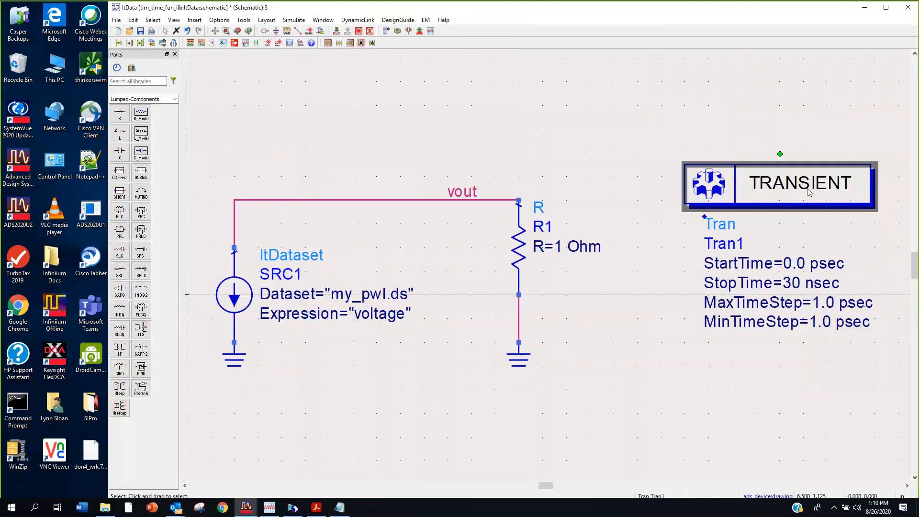
pyautogui.click(612, 305)
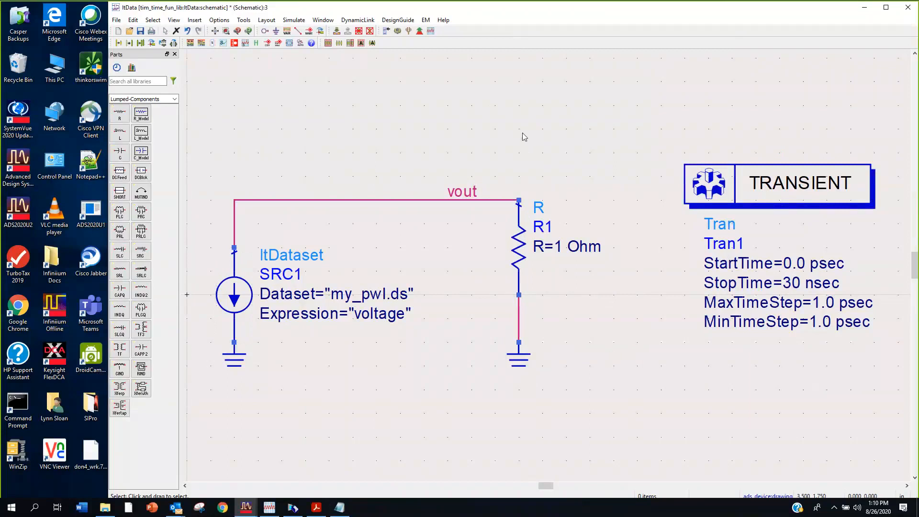
pyautogui.click(399, 31)
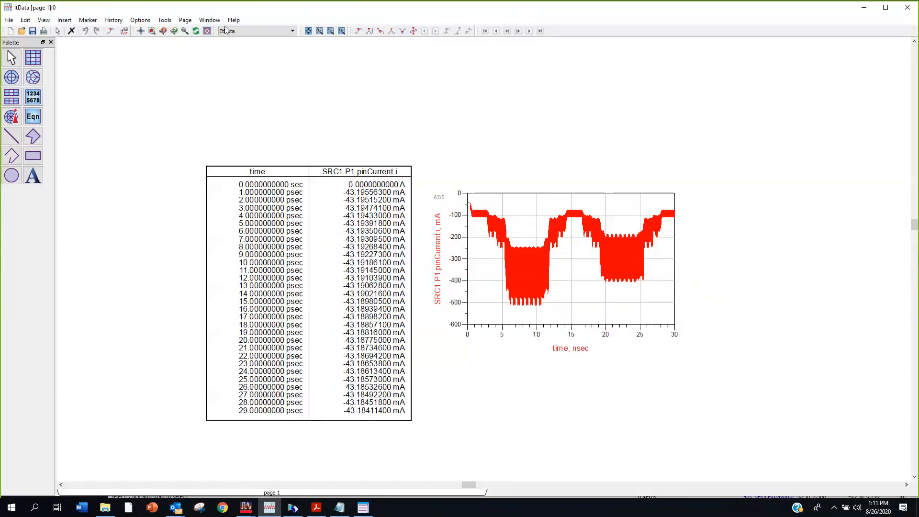
# Inspect the pin current plot between about 3.6 and 5 nsec, restore its full range, and minimize the data display and simulation status windows
pyautogui.click(341, 31)
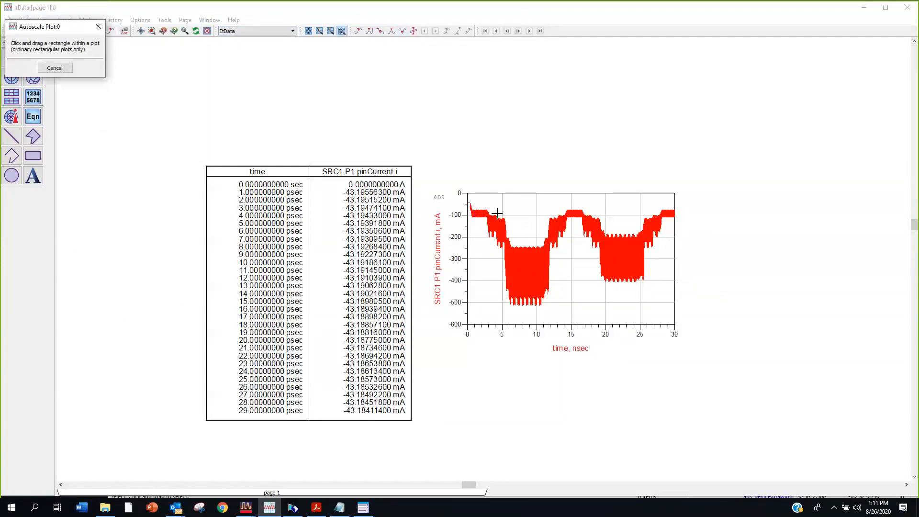
pyautogui.moveTo(493, 211); pyautogui.dragTo(501, 237)
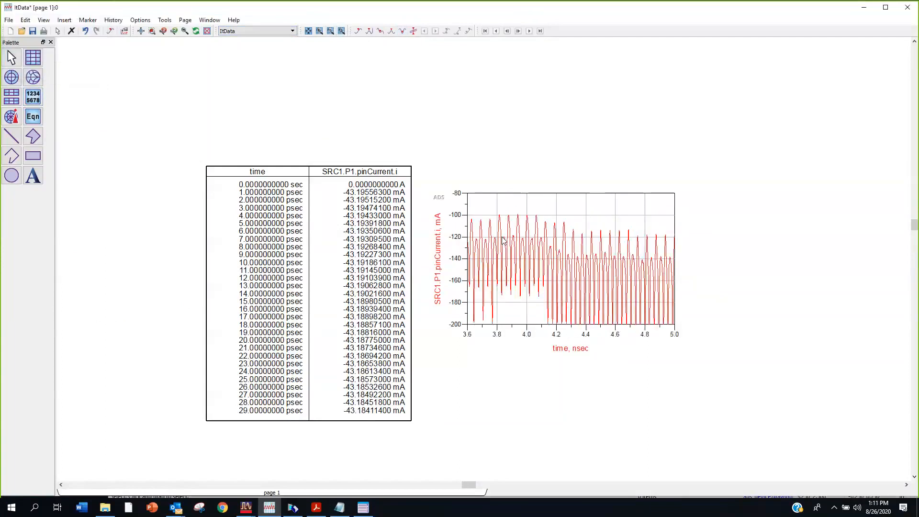
pyautogui.click(309, 31)
pyautogui.click(523, 202)
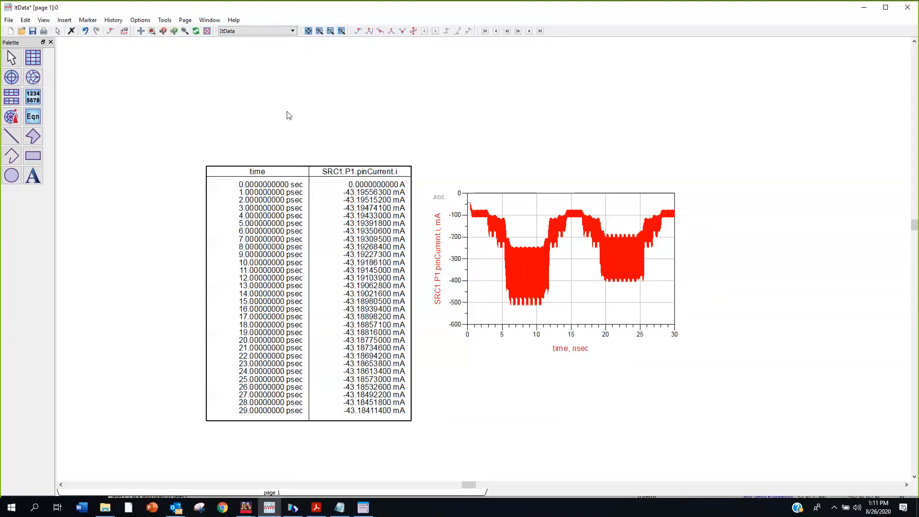
pyautogui.click(864, 7)
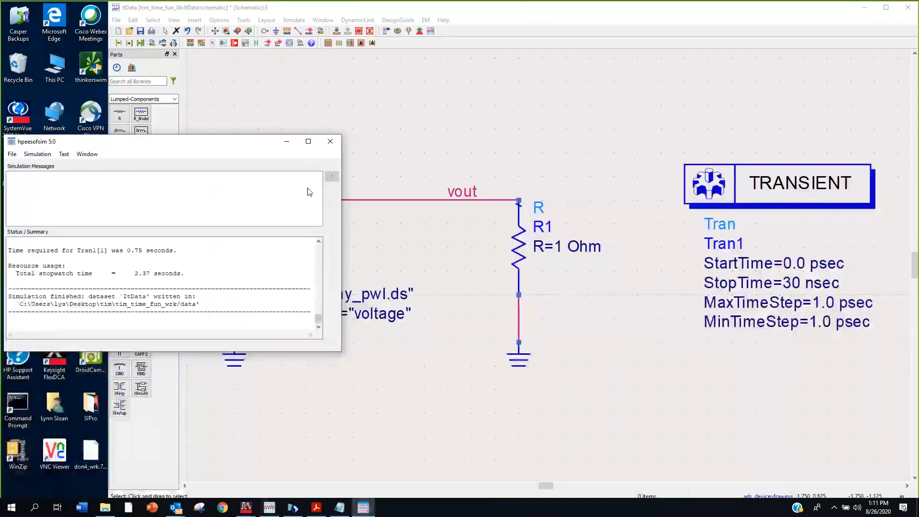
pyautogui.click(287, 142)
# Search the parts libraries for "dataset" to review the available dataset-based sources
pyautogui.click(134, 82)
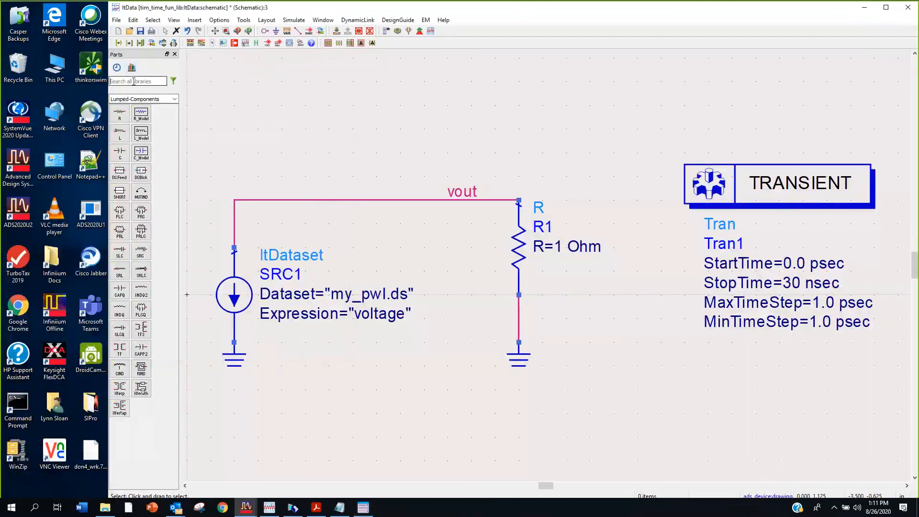
pyautogui.write('d')
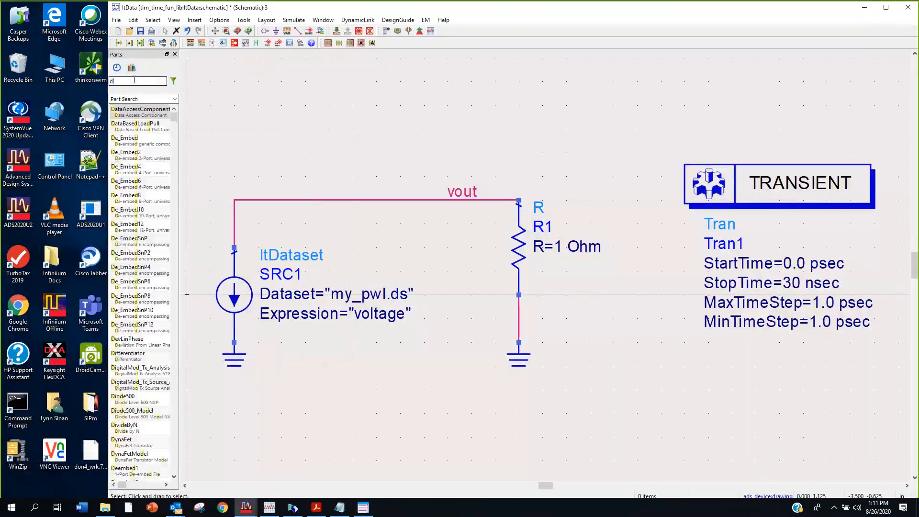
pyautogui.write('ataset')
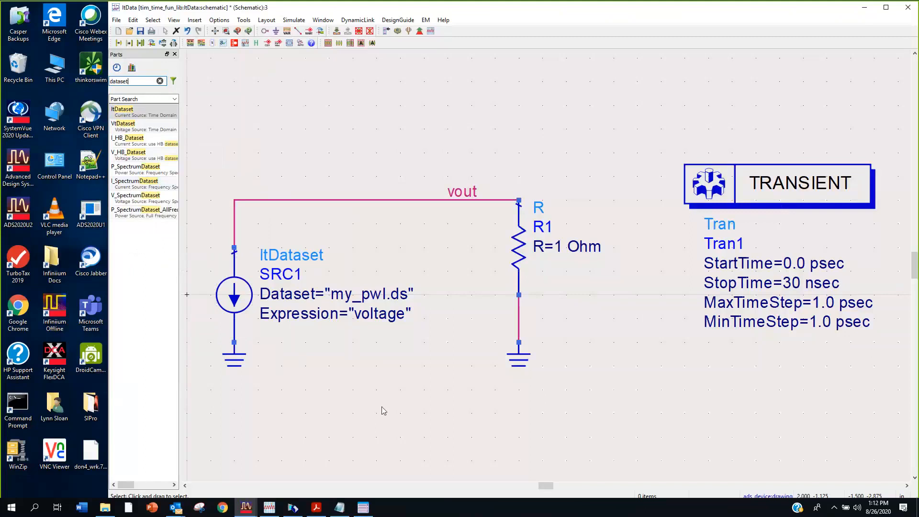
# Set the SRC1 ItDataset source's dataset file to mypwl1.ds and apply the change
pyautogui.doubleClick(243, 301)
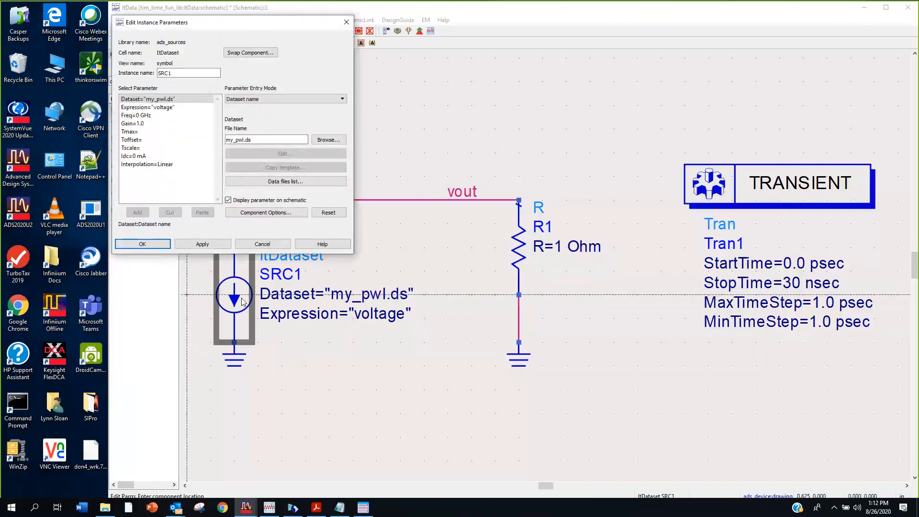
pyautogui.click(329, 140)
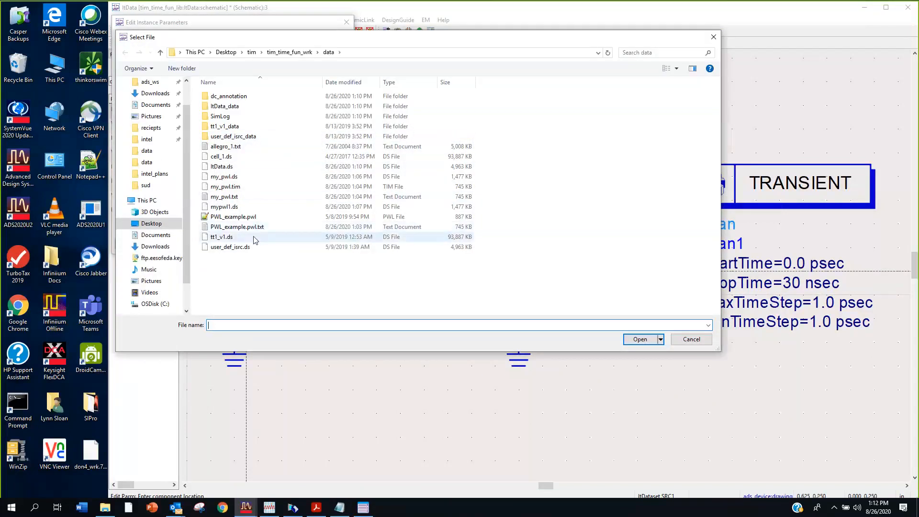
pyautogui.click(239, 206)
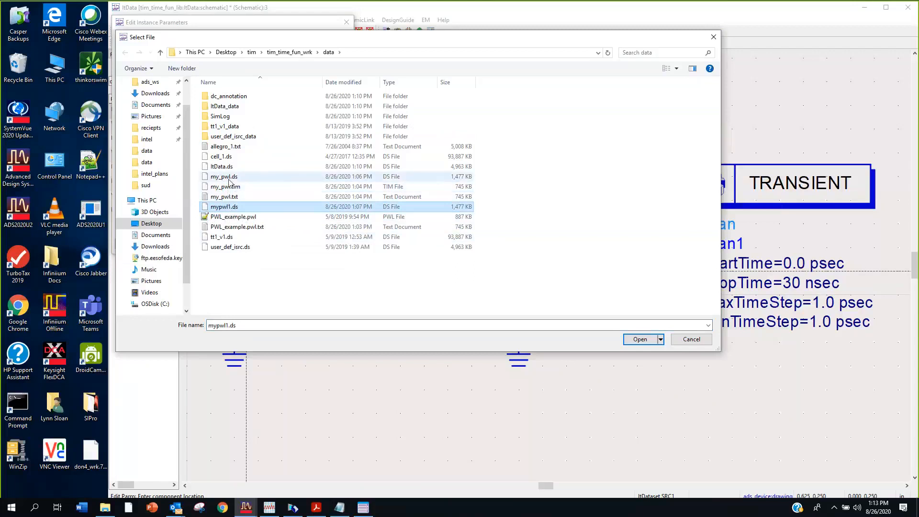
pyautogui.click(637, 339)
pyautogui.click(203, 245)
pyautogui.click(142, 244)
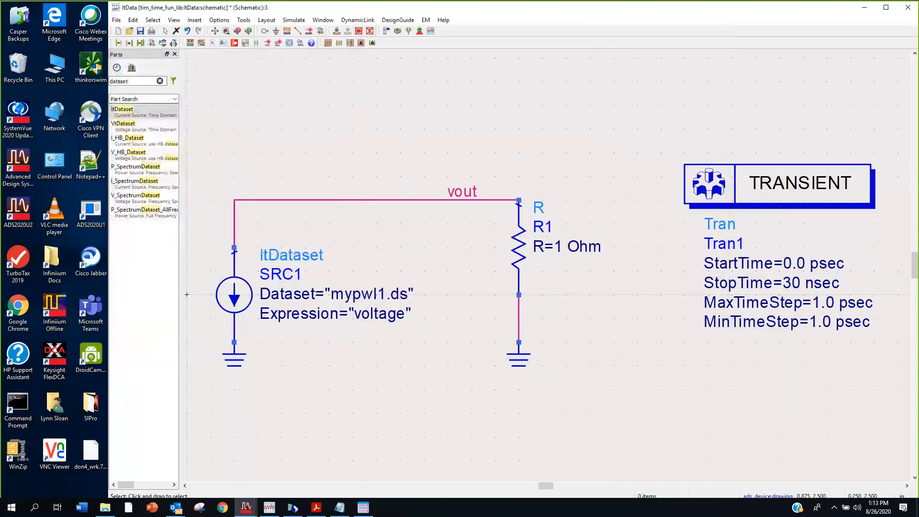
# Run the transient simulation of the ItData schematic, save and close its data display, and close the simulation status window
pyautogui.click(398, 31)
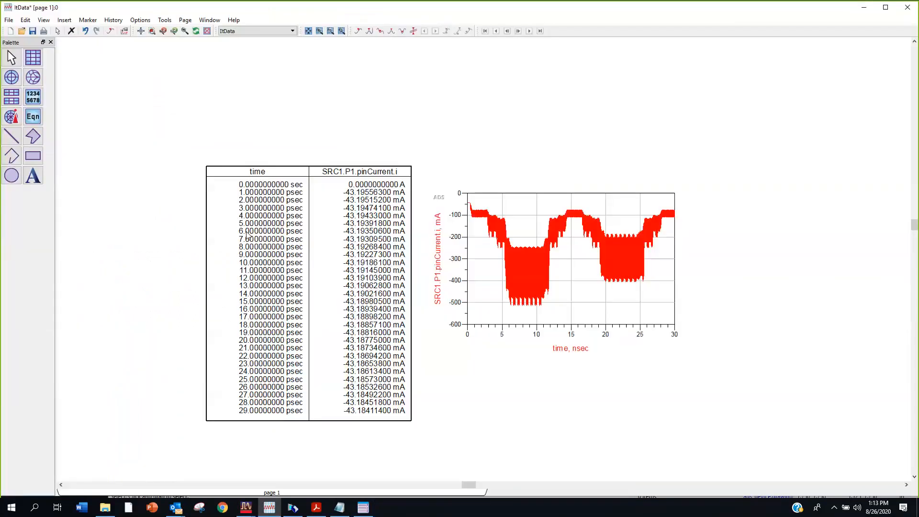
pyautogui.click(908, 7)
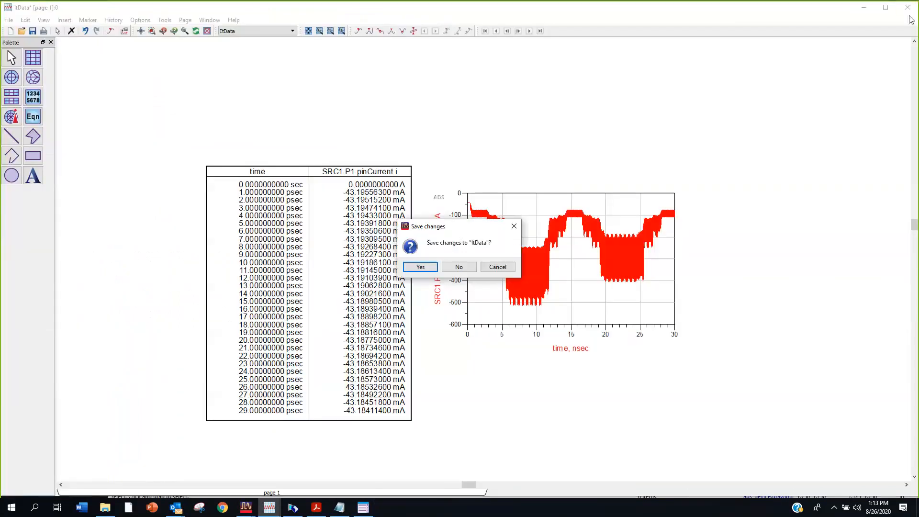
pyautogui.click(429, 269)
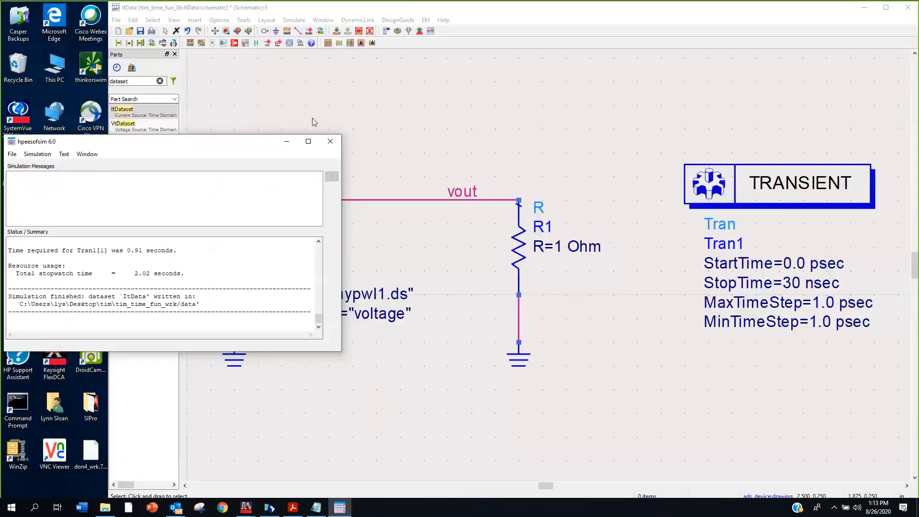
pyautogui.click(328, 140)
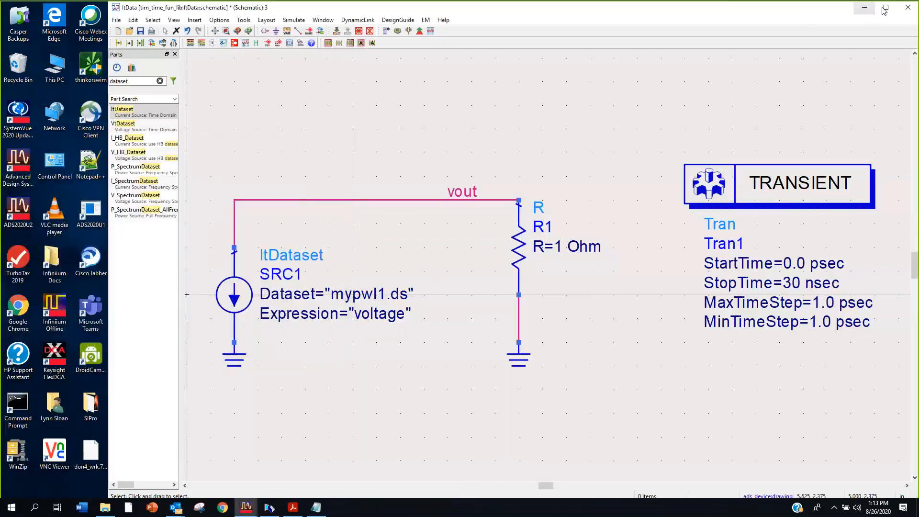
# Save and close the ItData schematic and open the schematic of the user_def_isrc cell
pyautogui.click(910, 7)
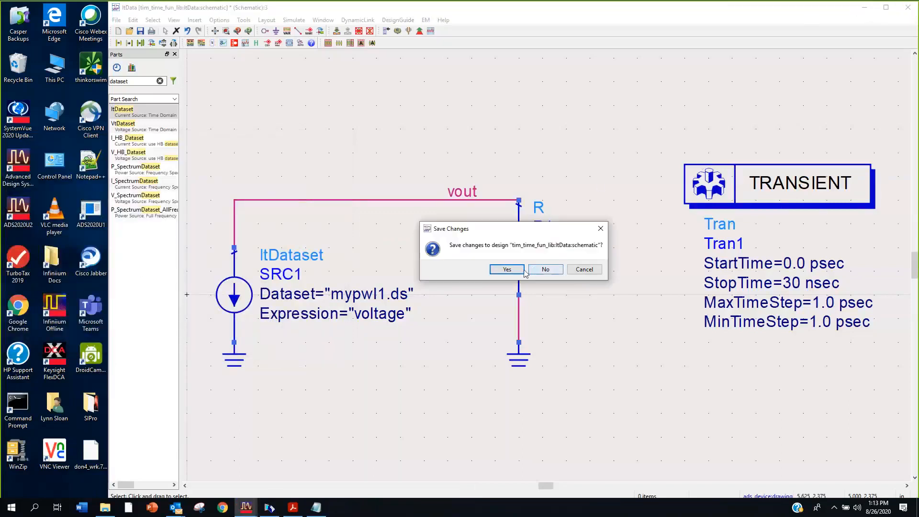
pyautogui.click(507, 270)
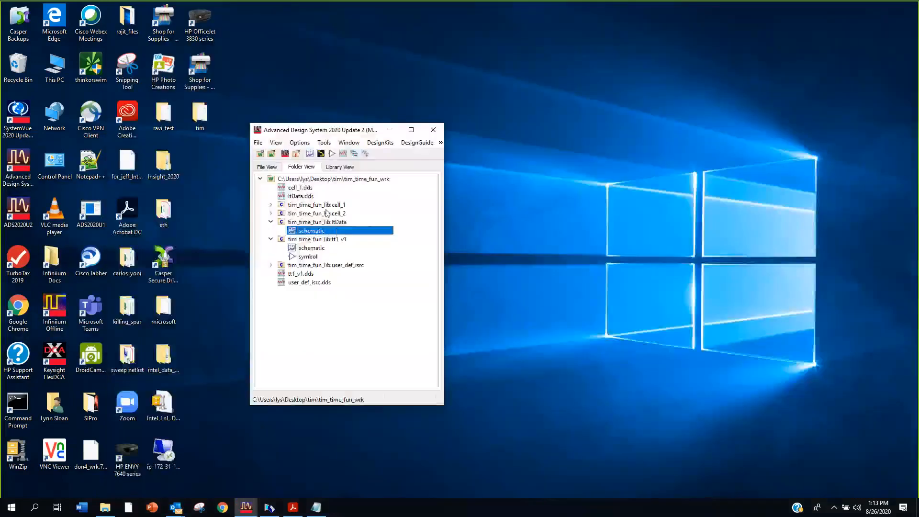
pyautogui.click(270, 266)
pyautogui.doubleClick(314, 273)
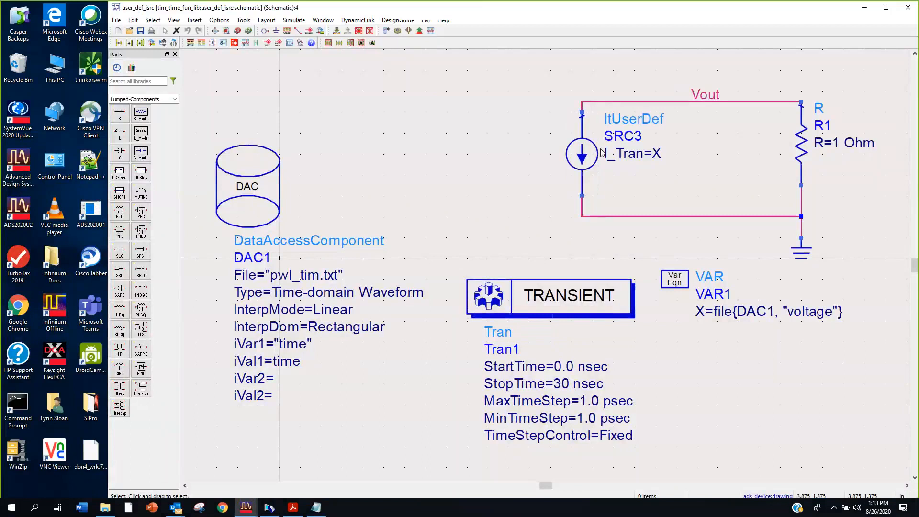
# Show the Sources-Time Domain palette and search the component library descriptions for "dataset"
pyautogui.click(175, 99)
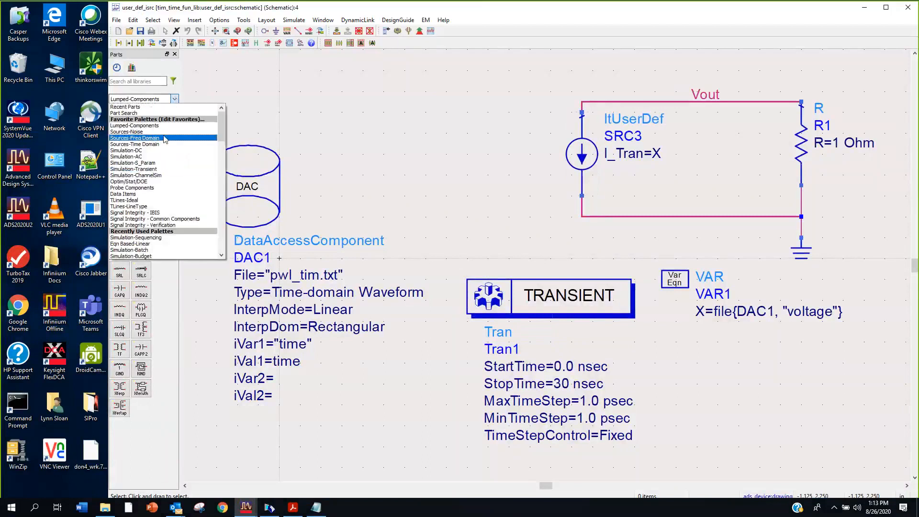
pyautogui.click(161, 144)
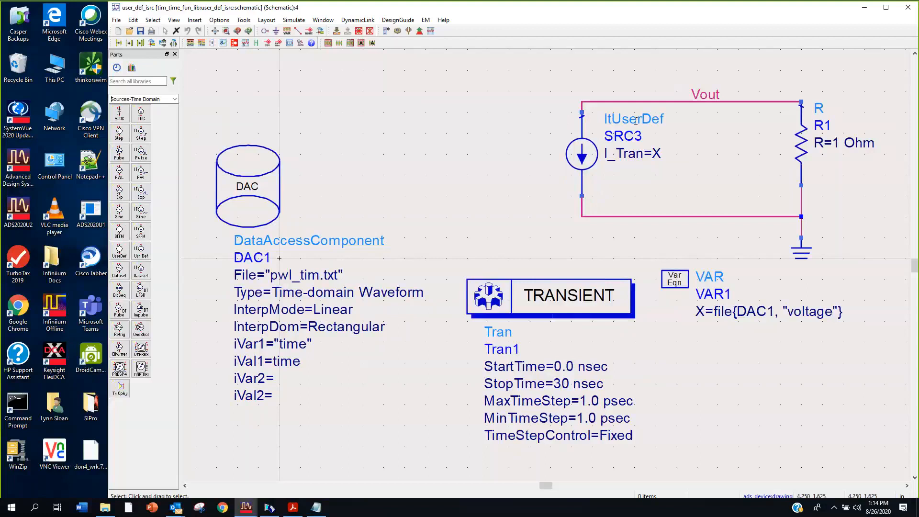
pyautogui.click(132, 67)
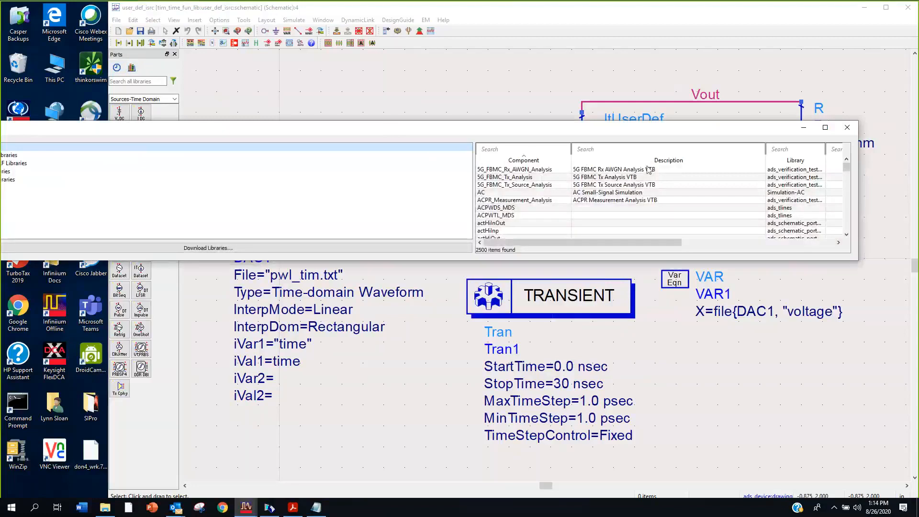
pyautogui.click(669, 152)
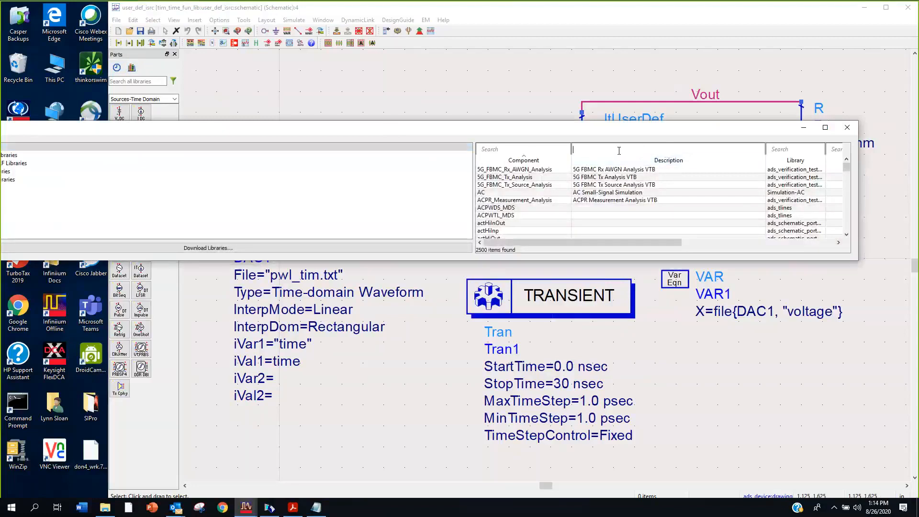
pyautogui.write('d')
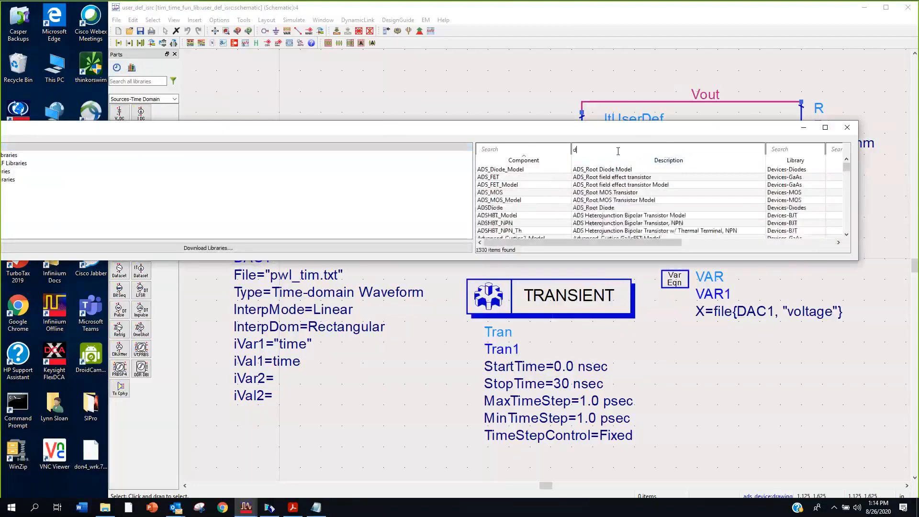
pyautogui.write('ataset')
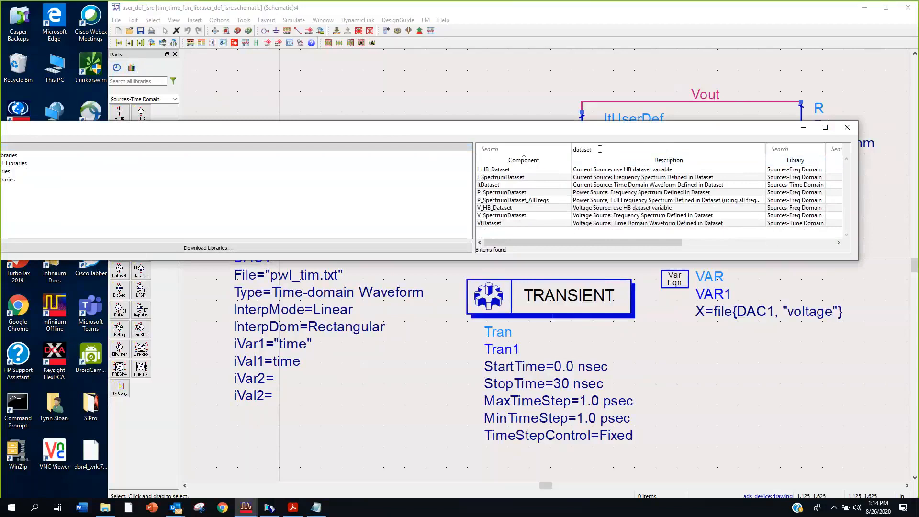
# Search the component library descriptions for "user d", close the library browser, and dismiss the meeting reminder
pyautogui.moveTo(598, 149); pyautogui.dragTo(566, 146)
pyautogui.write('user')
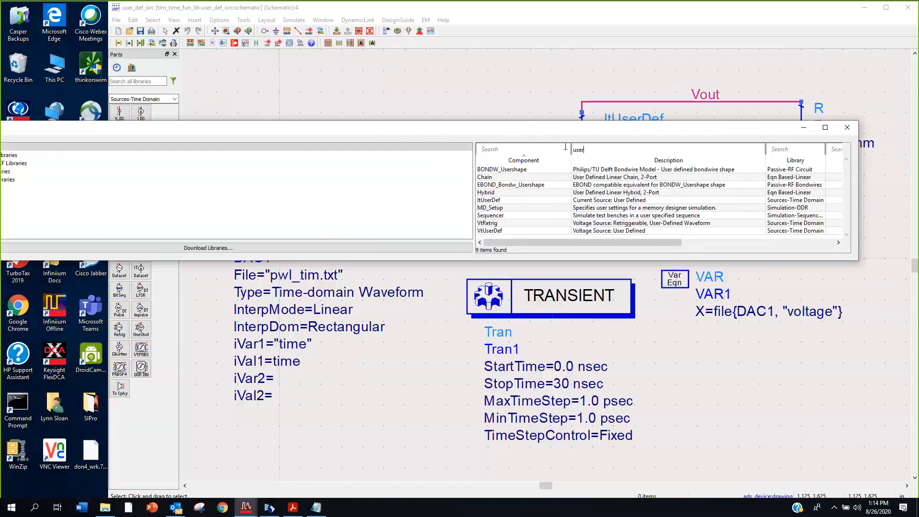
pyautogui.write('d')
pyautogui.press('BackSpace')
pyautogui.press('BackSpace')
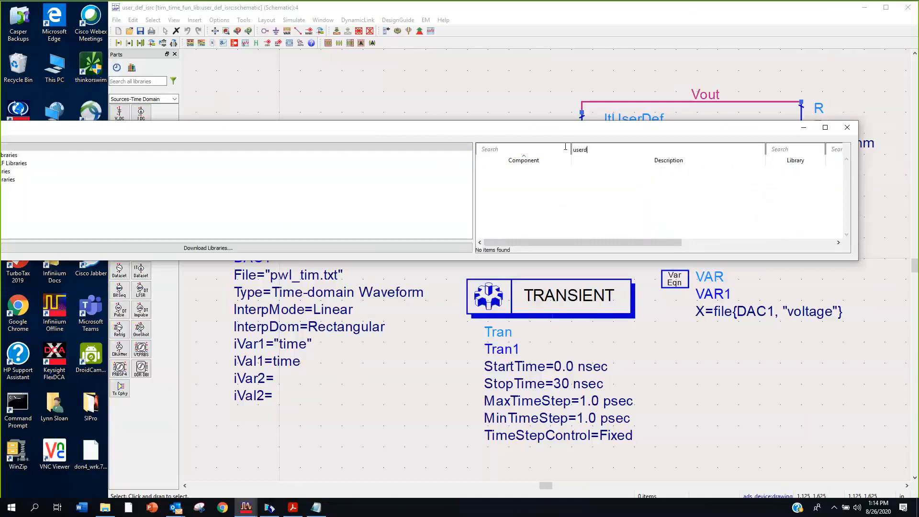
pyautogui.write('d')
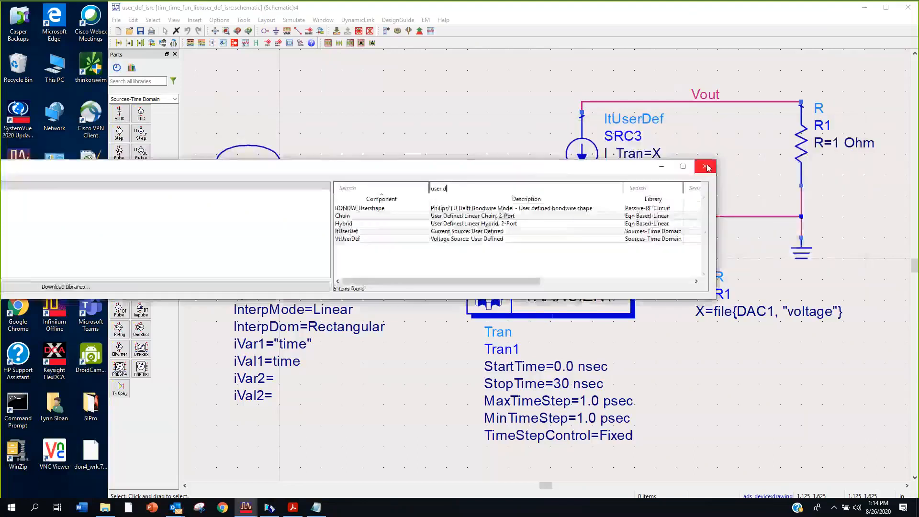
pyautogui.click(707, 166)
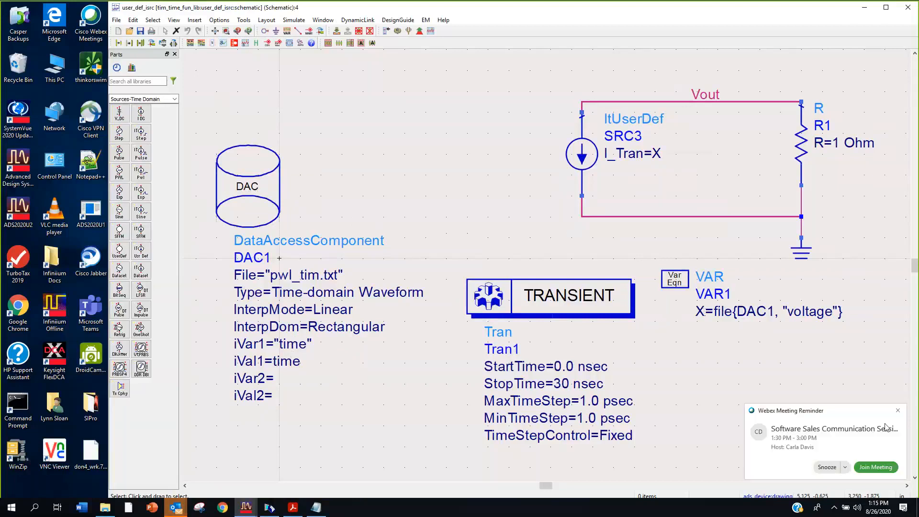
pyautogui.click(899, 411)
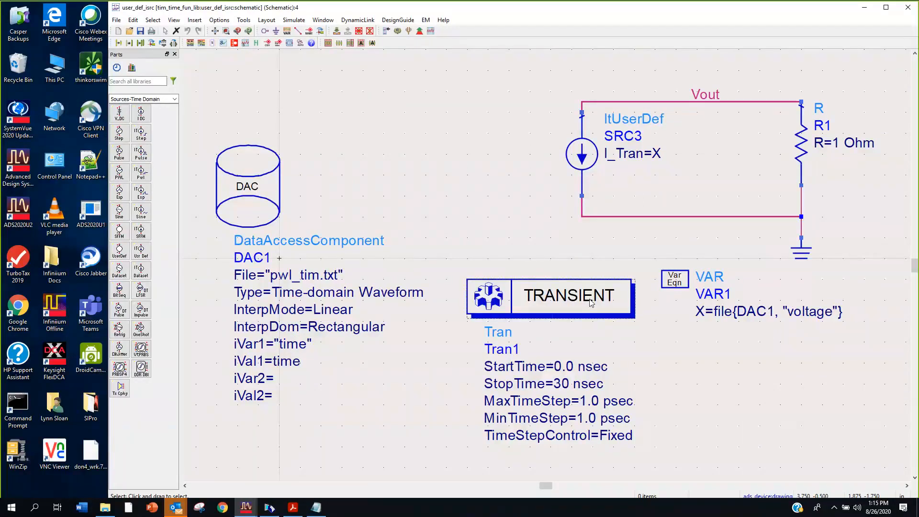
# Set the DAC1 data access component's file to my_pwl.tim and apply the change
pyautogui.doubleClick(272, 275)
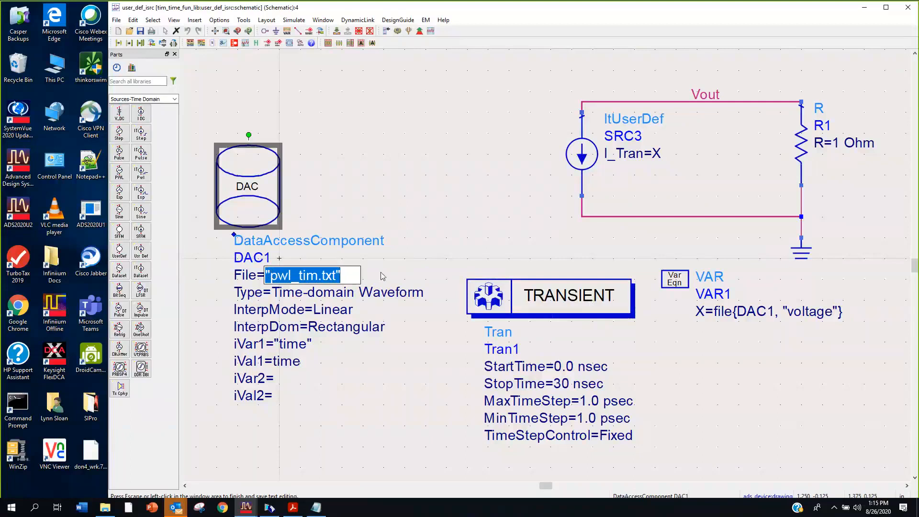
pyautogui.click(252, 195)
pyautogui.doubleClick(257, 199)
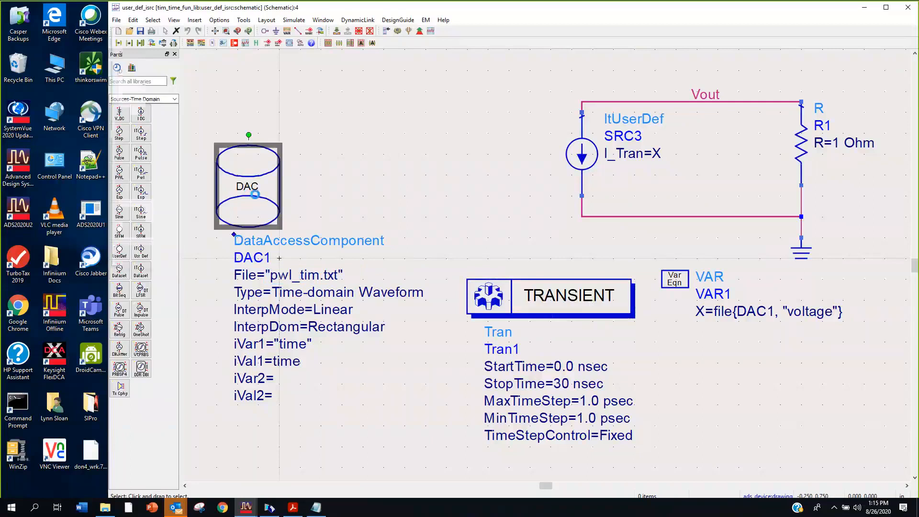
pyautogui.click(250, 142)
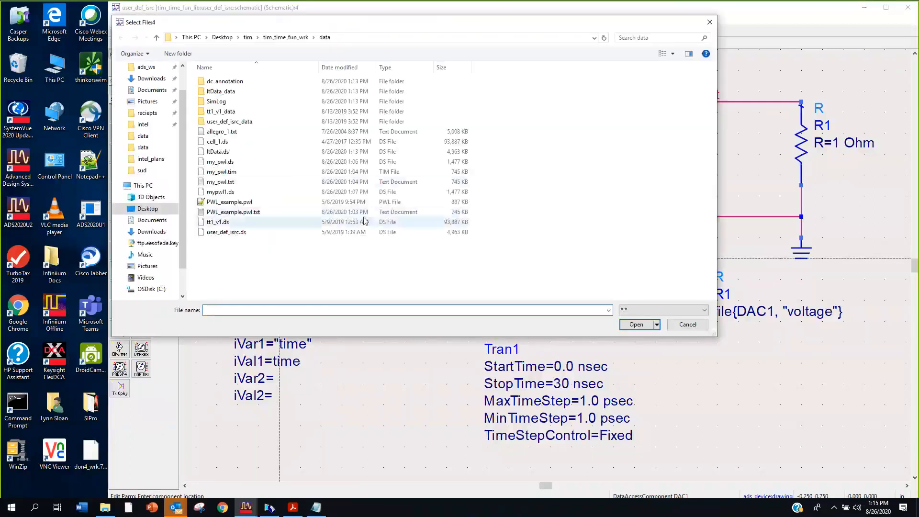
pyautogui.click(242, 172)
pyautogui.click(636, 325)
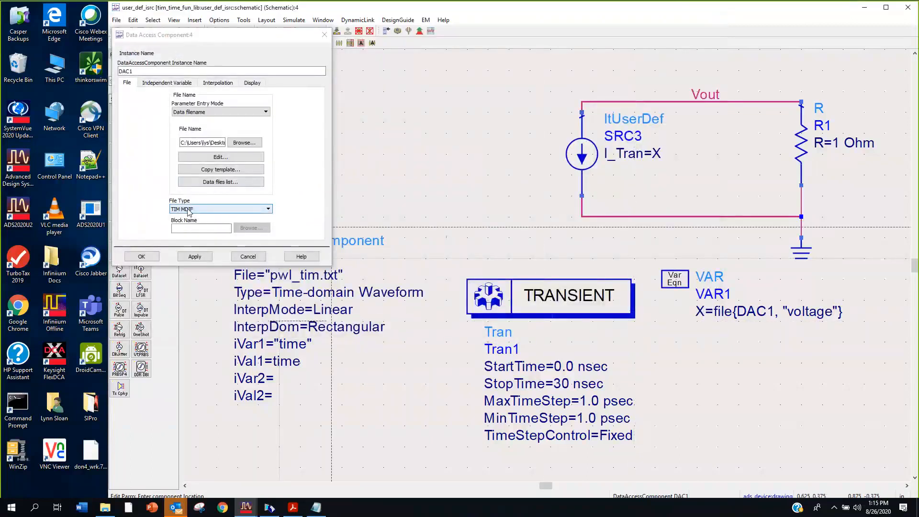
pyautogui.click(194, 256)
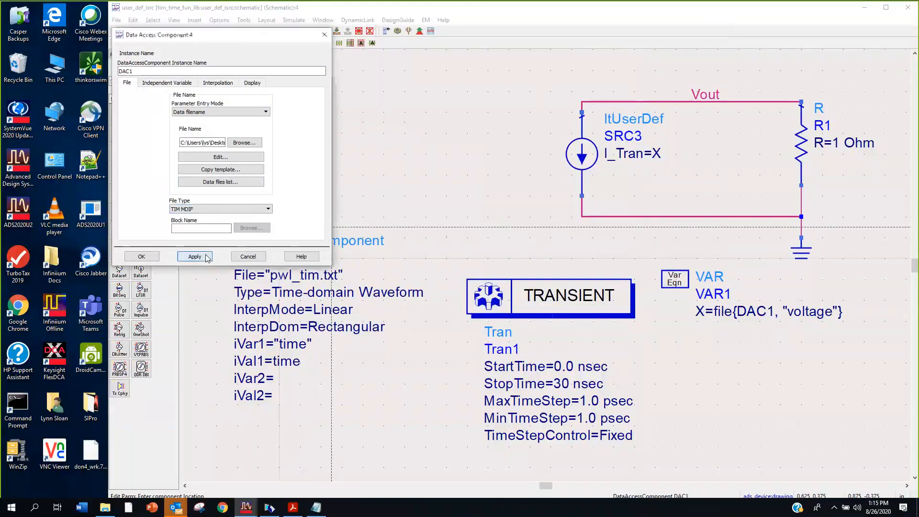
pyautogui.click(142, 257)
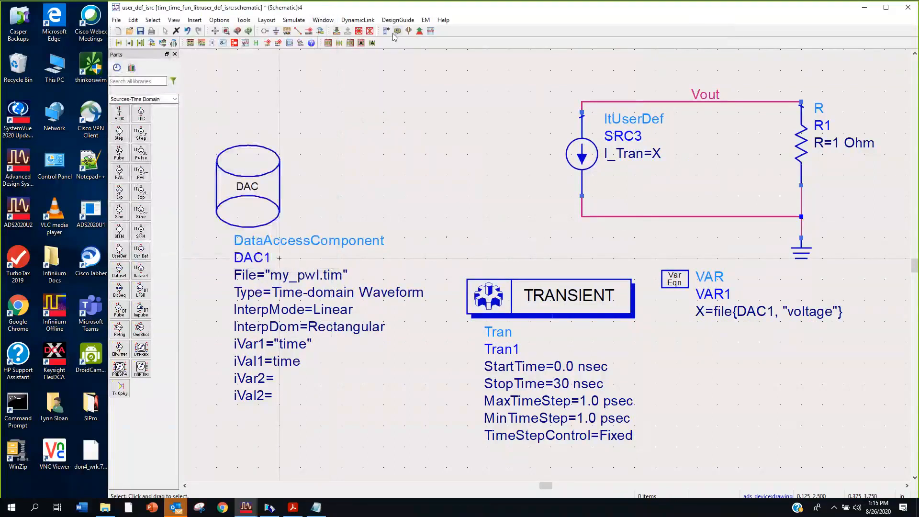
# Run the transient simulation of the user_def_isrc schematic, and minimize the data display and simulation status windows
pyautogui.press('F7')
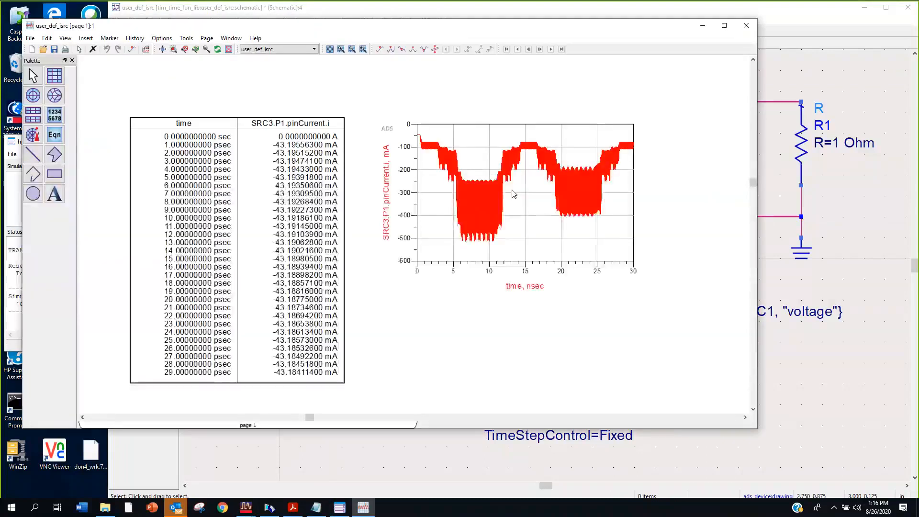
pyautogui.click(703, 26)
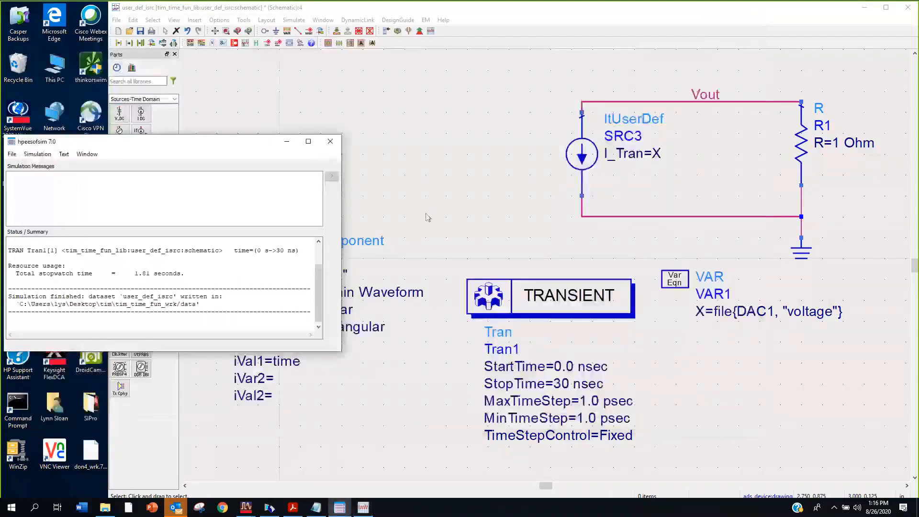
pyautogui.click(286, 142)
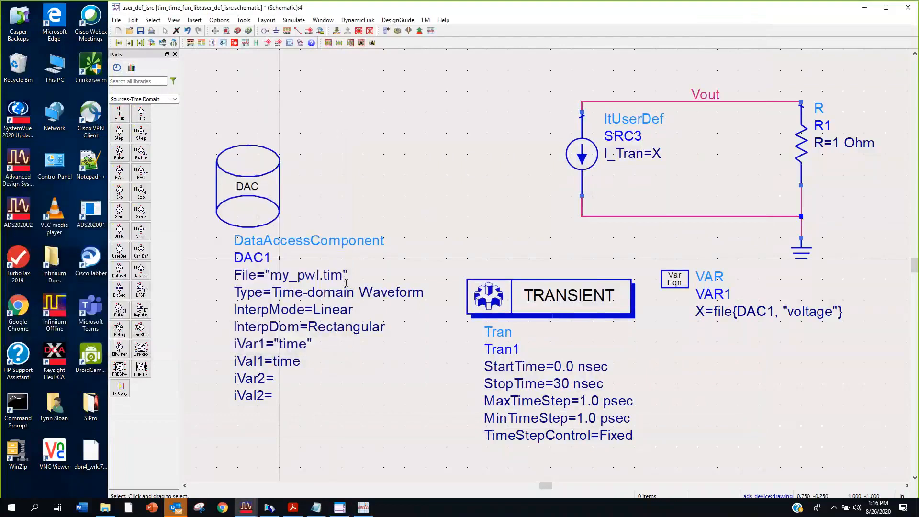
# Set the DAC1 data access component's file to my_pwl.txt from the workspace data folder, and apply the change
pyautogui.doubleClick(258, 197)
pyautogui.click(236, 144)
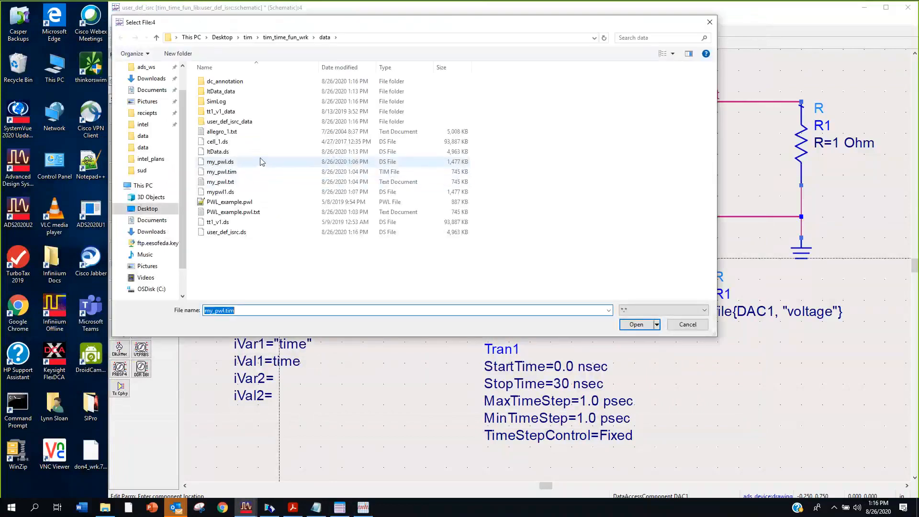
pyautogui.click(247, 183)
pyautogui.click(637, 324)
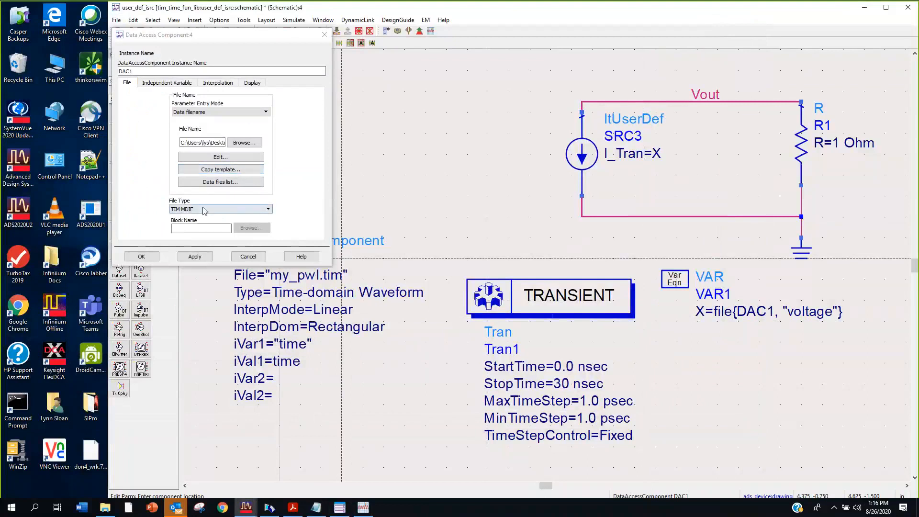
pyautogui.click(193, 257)
pyautogui.click(143, 257)
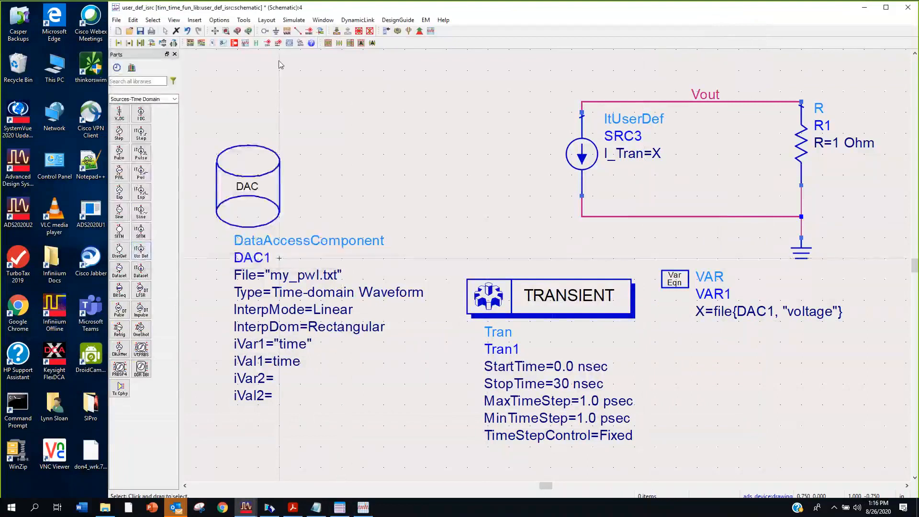
# Rerun the transient simulation of the user_def_isrc schematic, and minimize the data display, simulation status and schematic windows
pyautogui.click(400, 32)
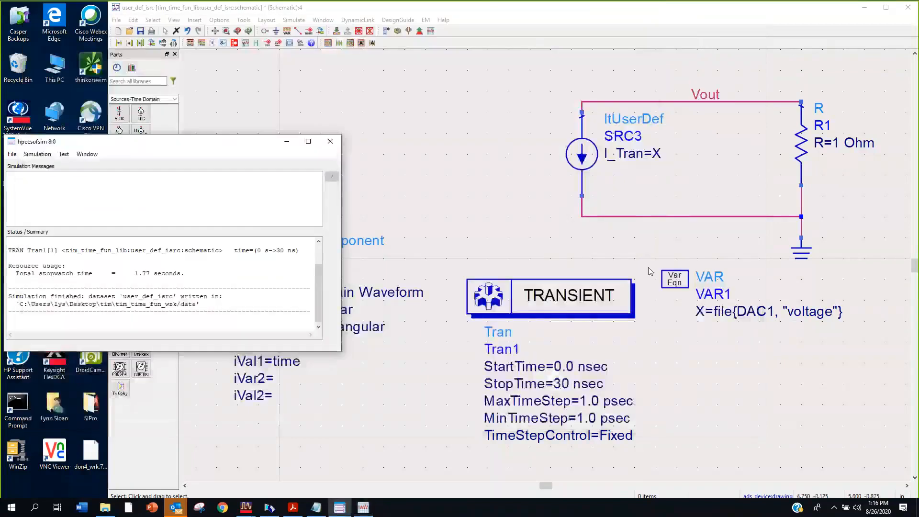
pyautogui.click(703, 27)
pyautogui.click(287, 143)
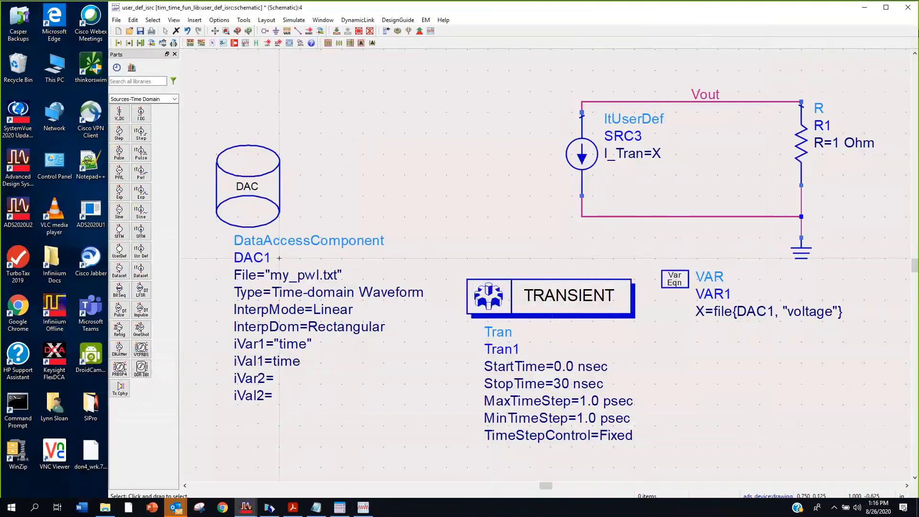
pyautogui.click(865, 8)
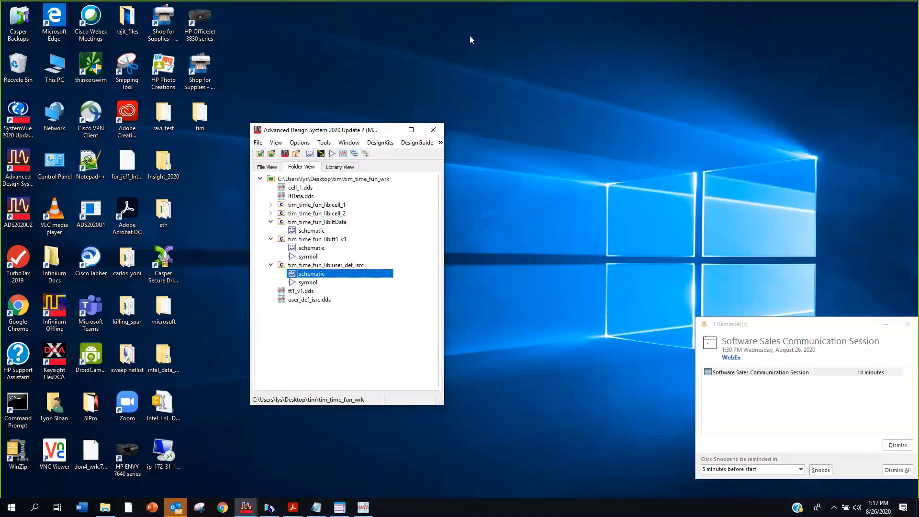
pyautogui.click(514, 9)
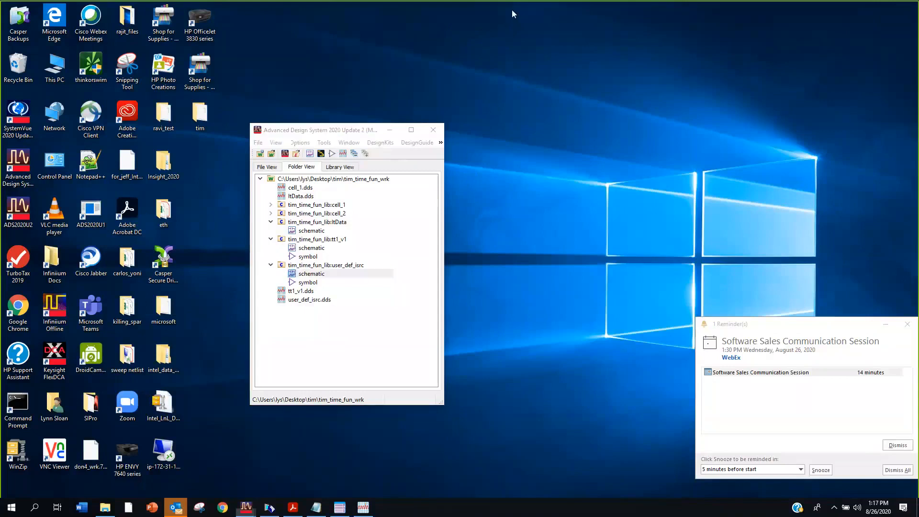